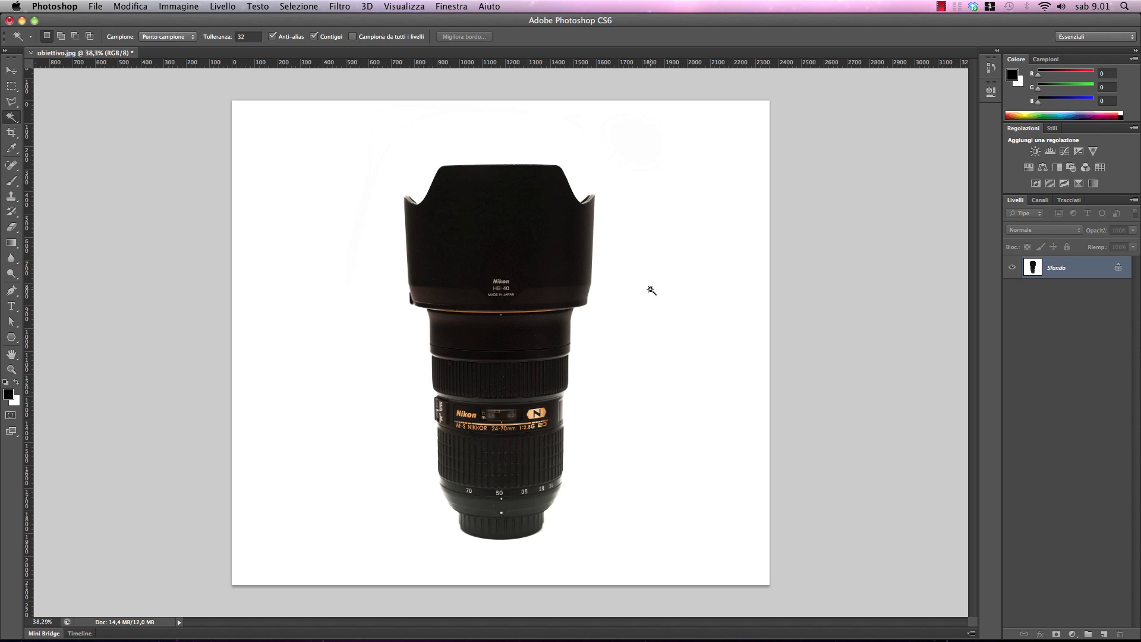
# - Select the white background around the lens in obiettivo.jpg with the Magic Wand
pyautogui.click(655, 161)
# - Invert the selection to the lens, copy it onto Livello 1, and hide the Sfondo background
pyautogui.click(298, 7)
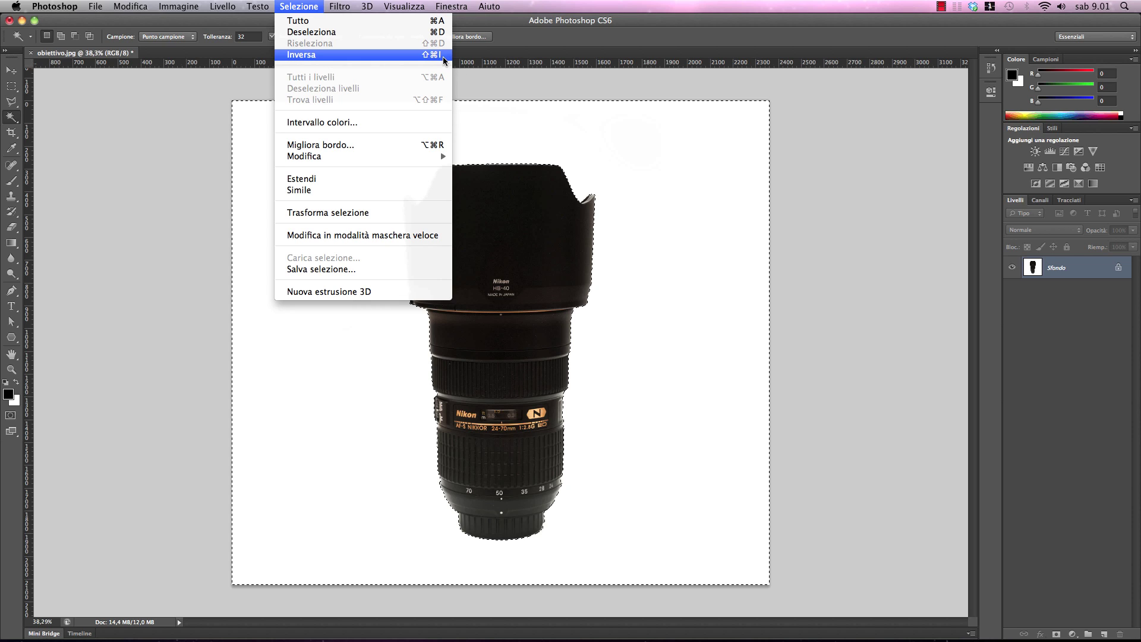
pyautogui.click(440, 55)
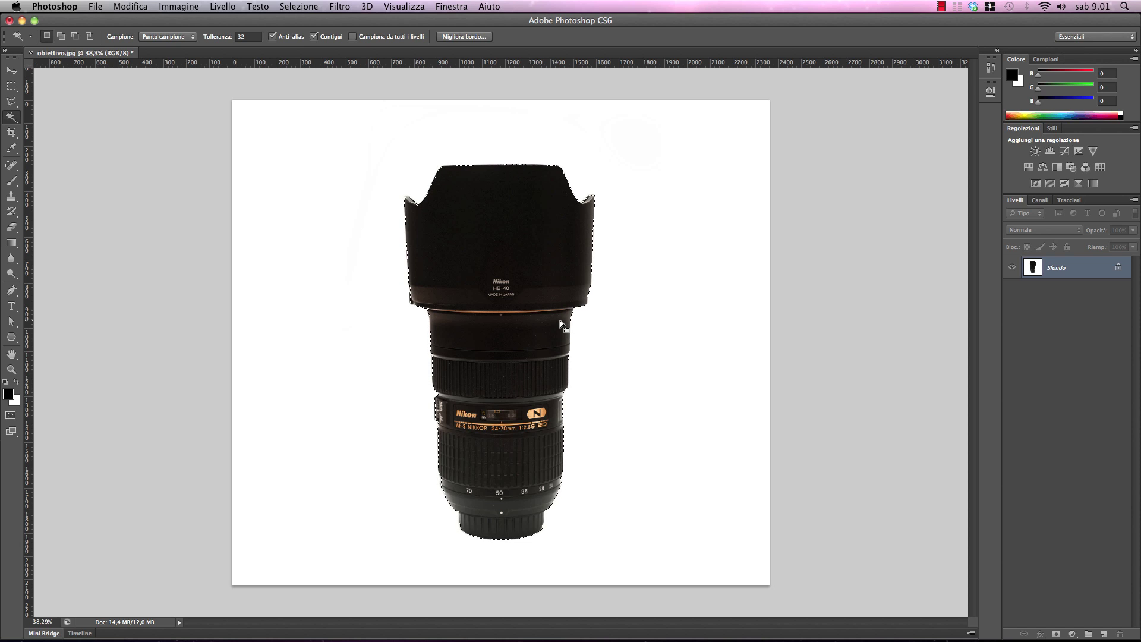
pyautogui.hotkey('ctrl', 'j')
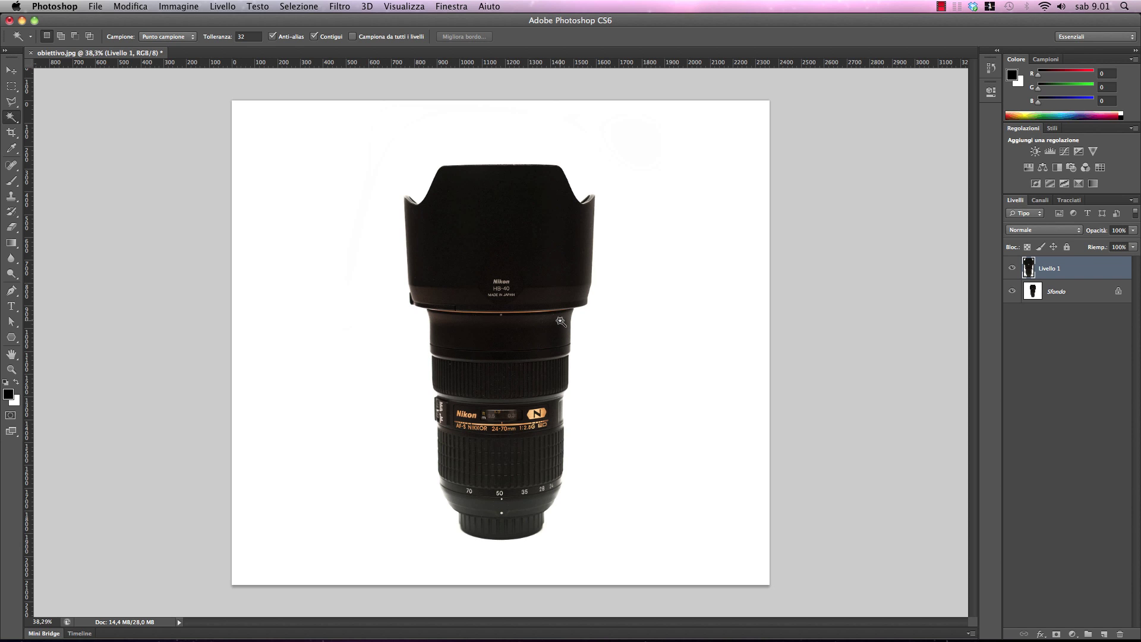
pyautogui.click(1012, 291)
pyautogui.click(1012, 268)
pyautogui.click(1013, 269)
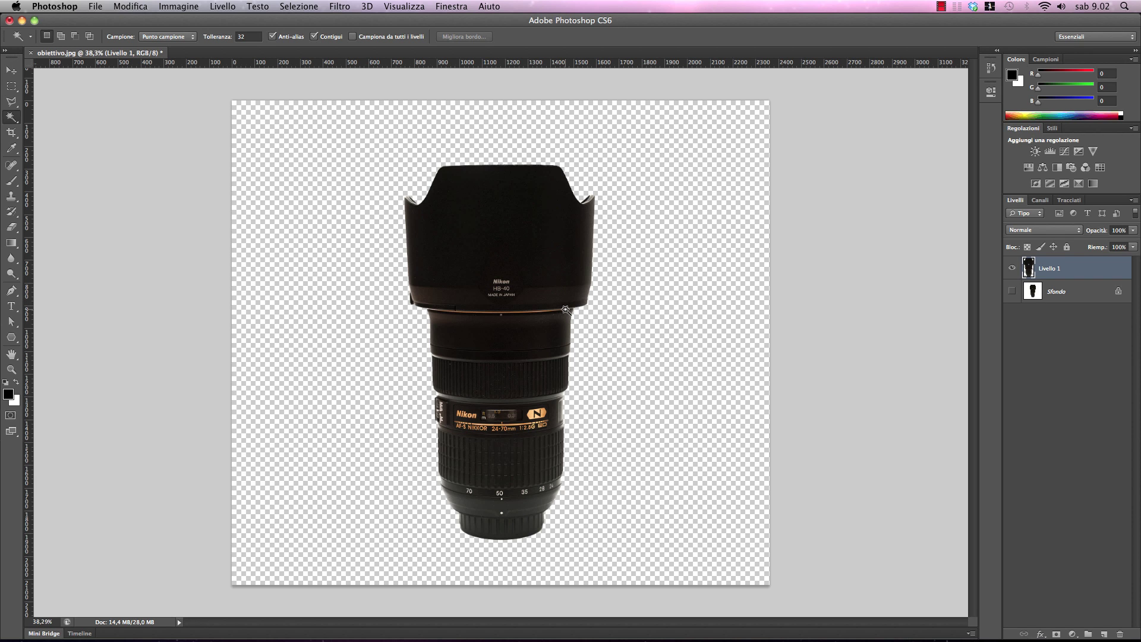
# - Duplicate the lens layer and rename the top copy 'obiettivo'
pyautogui.press('cmd+j')
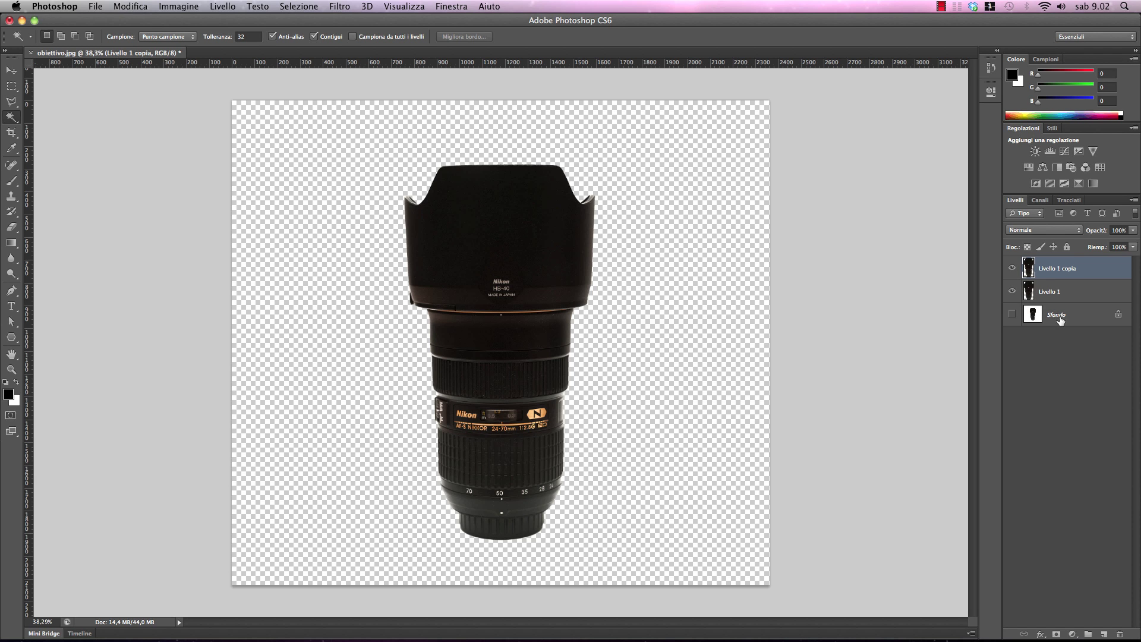
pyautogui.doubleClick(1060, 270)
pyautogui.write('obiettivo')
pyautogui.press('Return')
# - Rename the lower Livello 1 layer 'ombra'
pyautogui.click(1053, 294)
pyautogui.doubleClick(1054, 293)
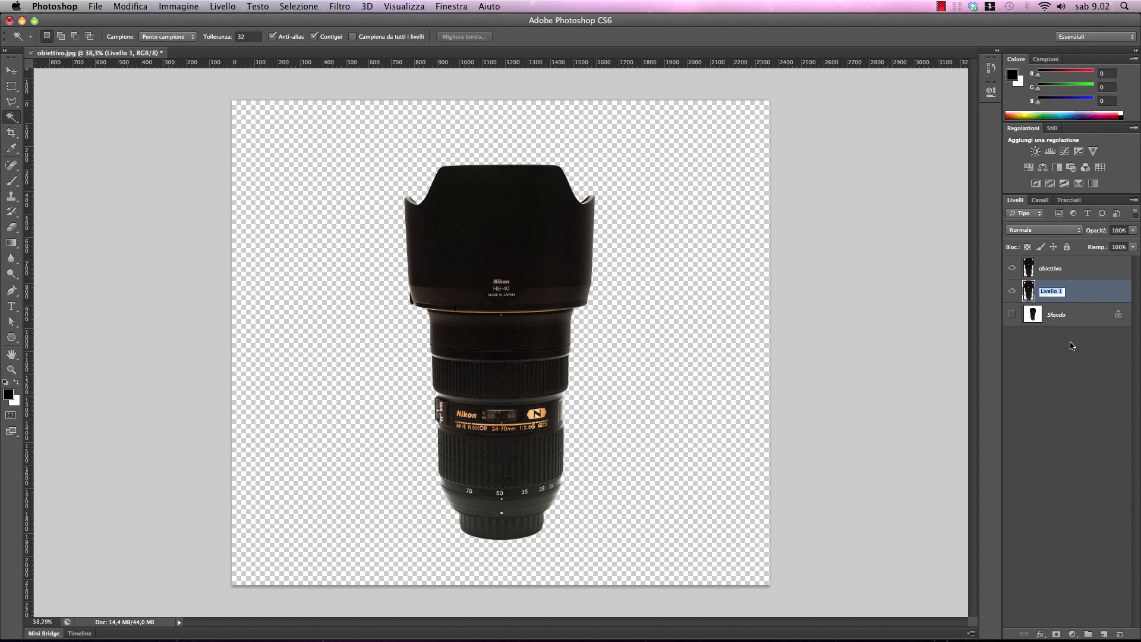
pyautogui.write('ombr')
pyautogui.write('a')
pyautogui.press('Return')
# - Nudge the ombra copy right with three arrow-key moves so it peeks out behind the lens
pyautogui.doubleClick(1050, 293)
pyautogui.press('Return')
pyautogui.click(12, 70)
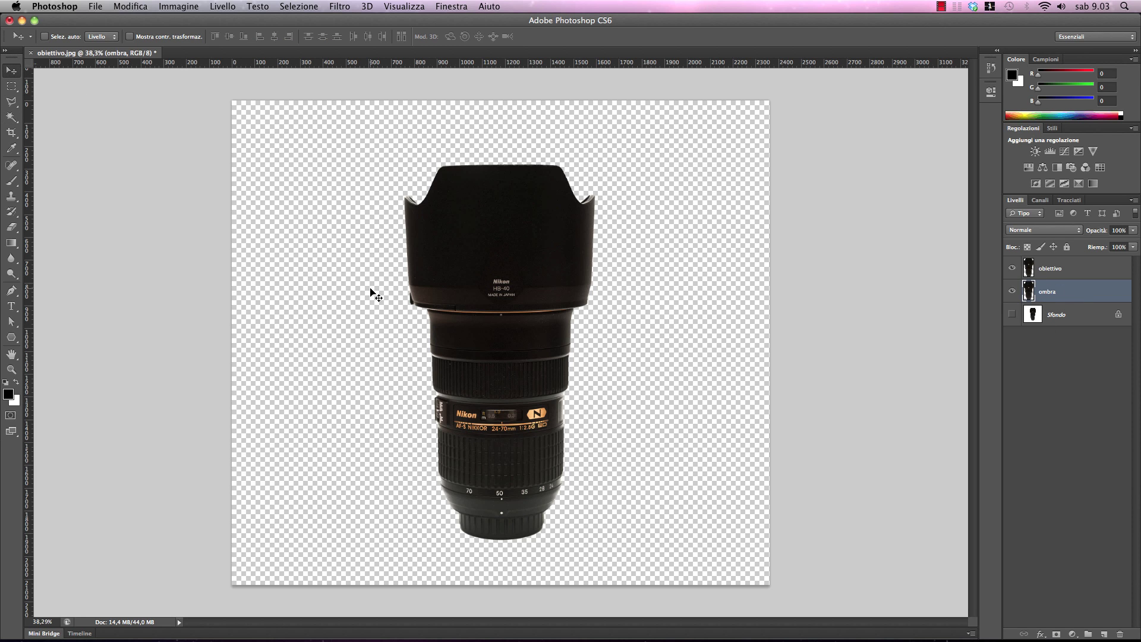
pyautogui.press('Right')
pyautogui.press('Right')
pyautogui.press('Right')
pyautogui.press('Right')
pyautogui.press('Right')
pyautogui.press('Right')
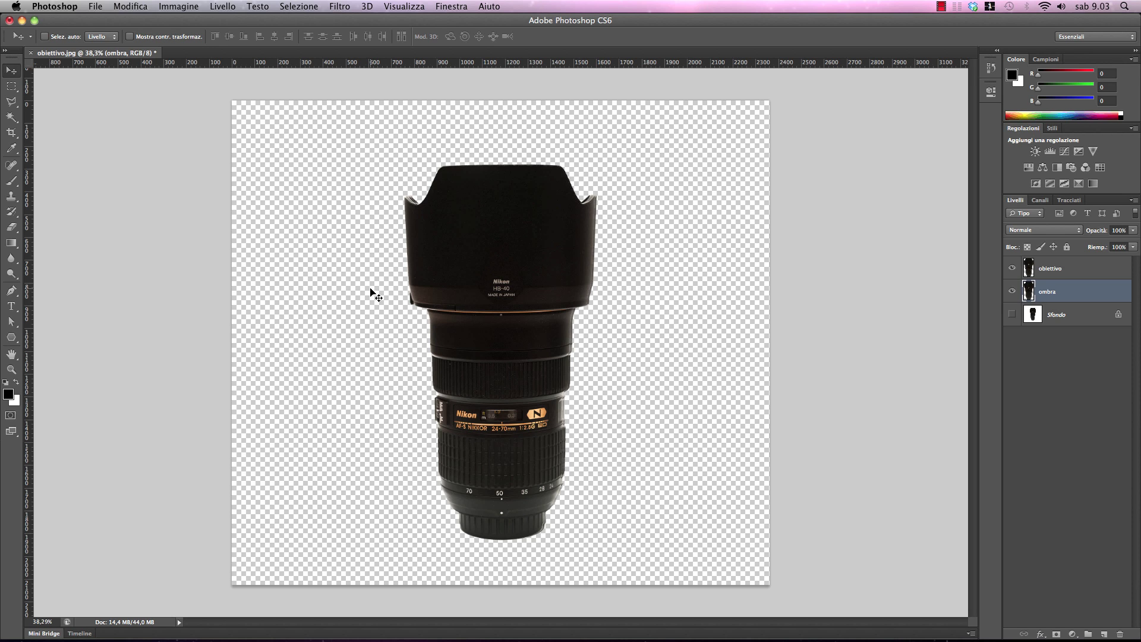
pyautogui.press('Right')
pyautogui.press('Right')
pyautogui.press('Right')
pyautogui.press('Right')
pyautogui.press('Right')
pyautogui.press('Right')
pyautogui.press('Right')
pyautogui.press('Right')
pyautogui.press('Right')
pyautogui.press('Right')
pyautogui.press('Right')
pyautogui.press('Right')
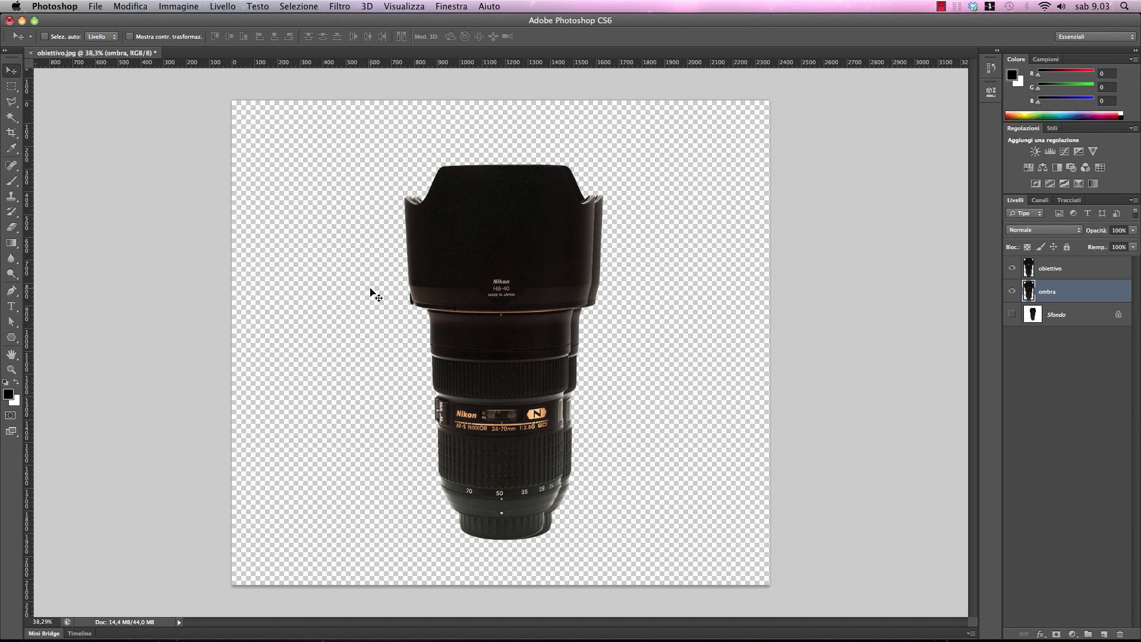
pyautogui.press('Right')
pyautogui.press('Right')
pyautogui.press('Right')
pyautogui.press('Right')
pyautogui.press('Right')
pyautogui.press('Right')
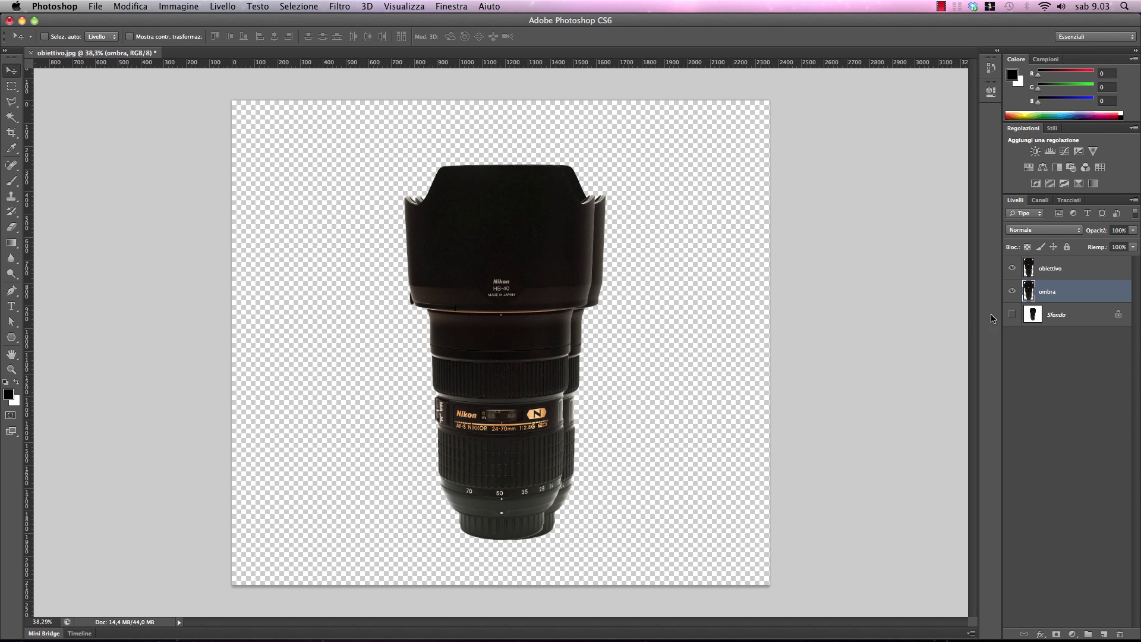
# - Hide obiettivo and Sfondo so only ombra shows, then lock its transparent pixels
pyautogui.click(1012, 314)
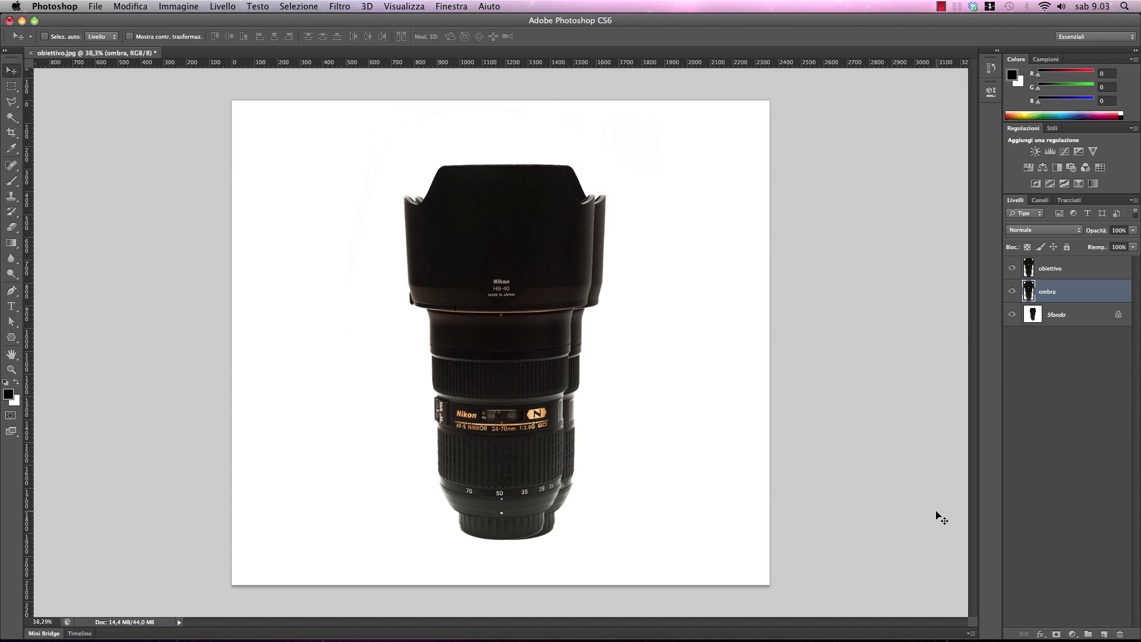
pyautogui.click(1012, 269)
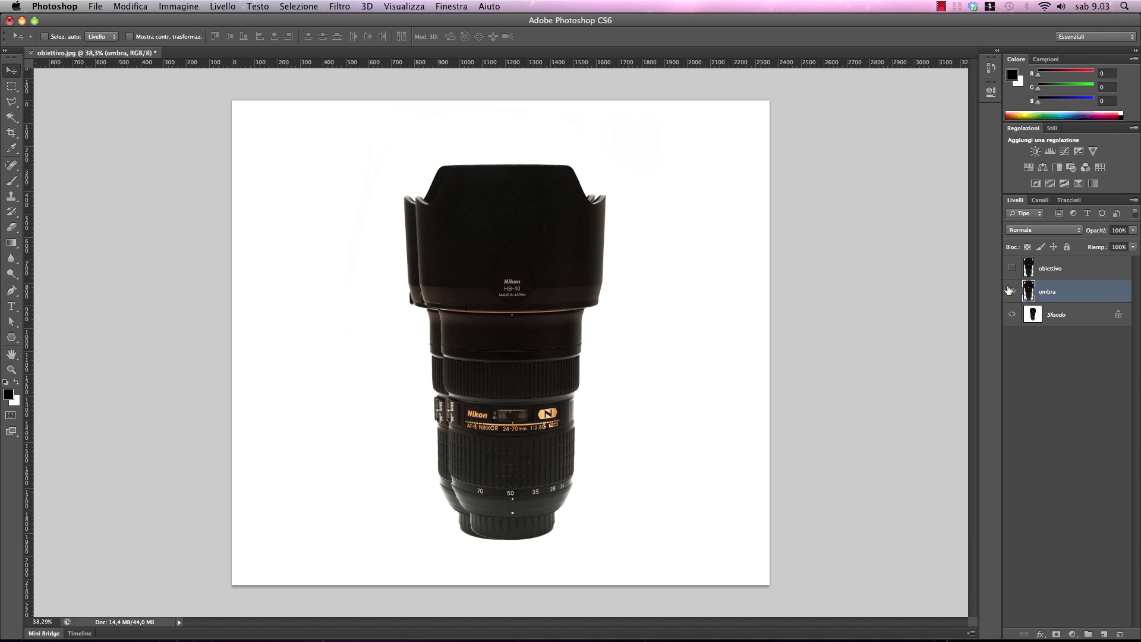
pyautogui.click(1012, 314)
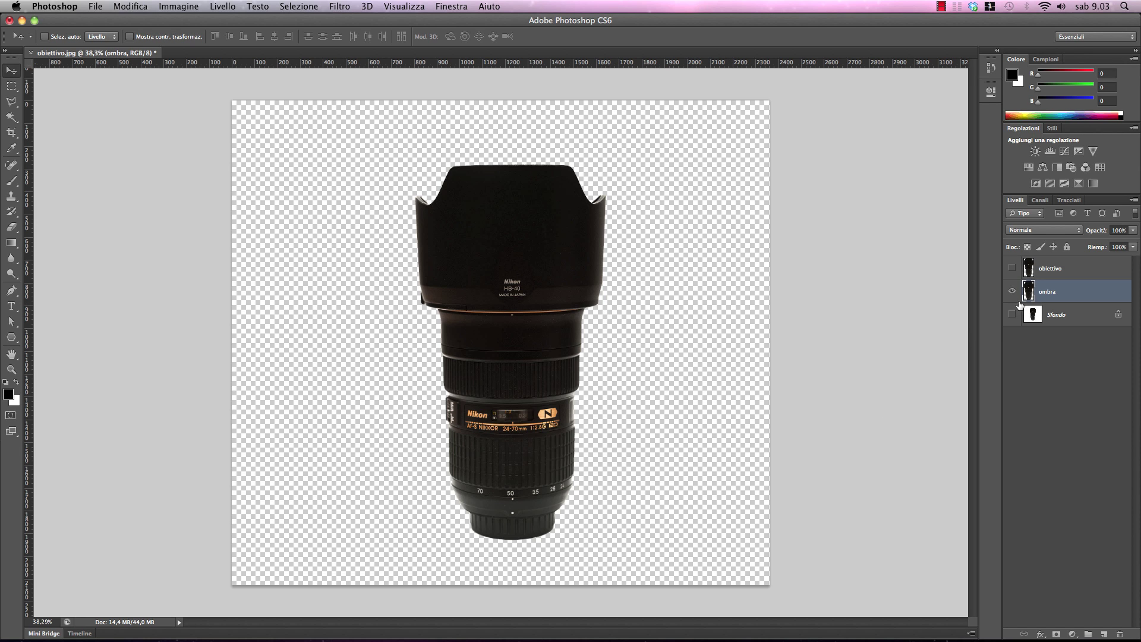
pyautogui.click(1028, 247)
pyautogui.click(9, 395)
pyautogui.click(667, 421)
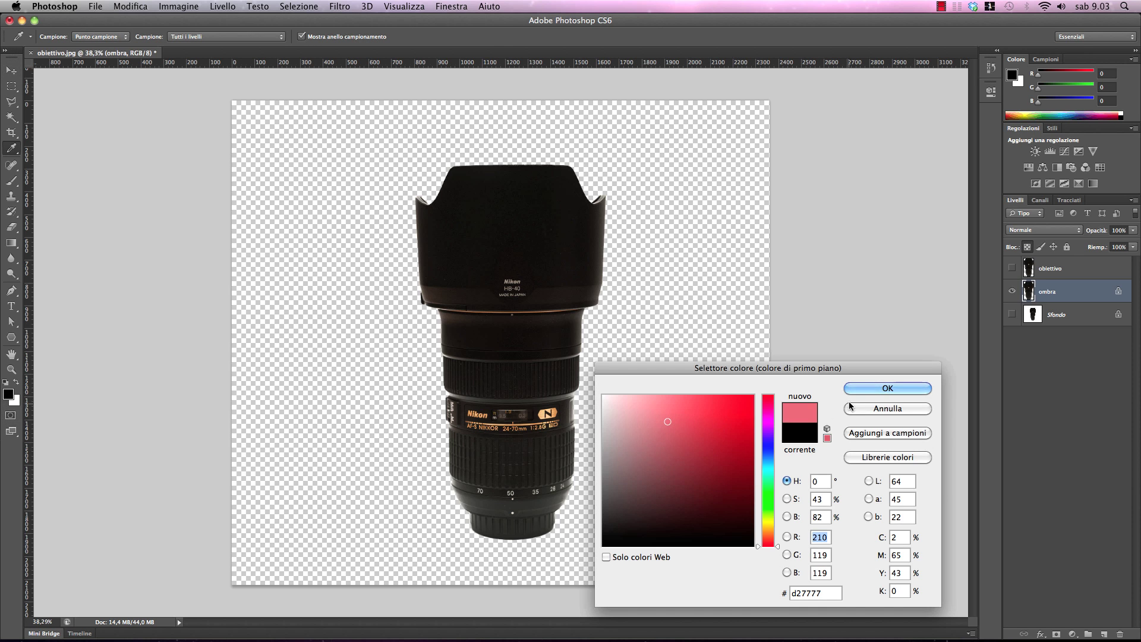
pyautogui.click(850, 390)
pyautogui.click(16, 383)
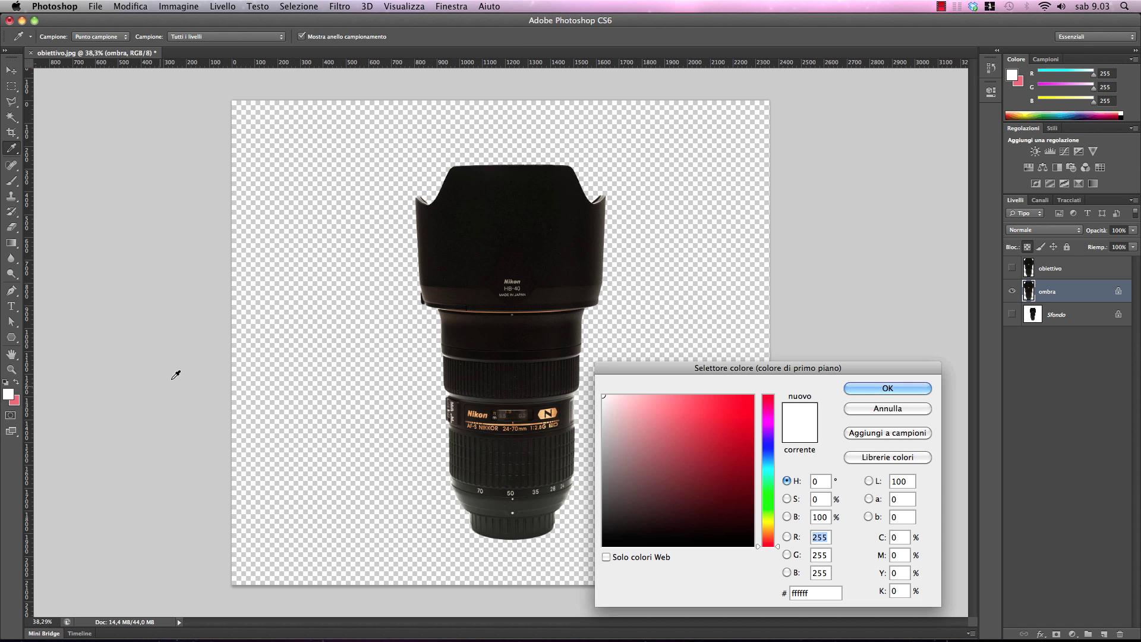
pyautogui.click(768, 471)
pyautogui.click(743, 433)
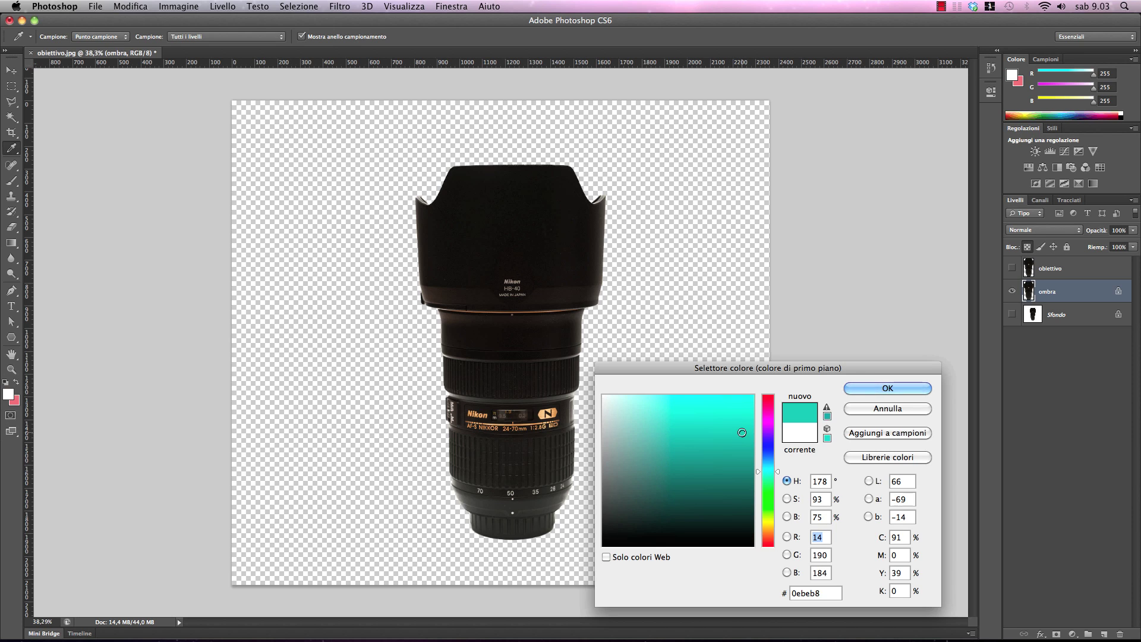
pyautogui.click(851, 389)
pyautogui.press('v')
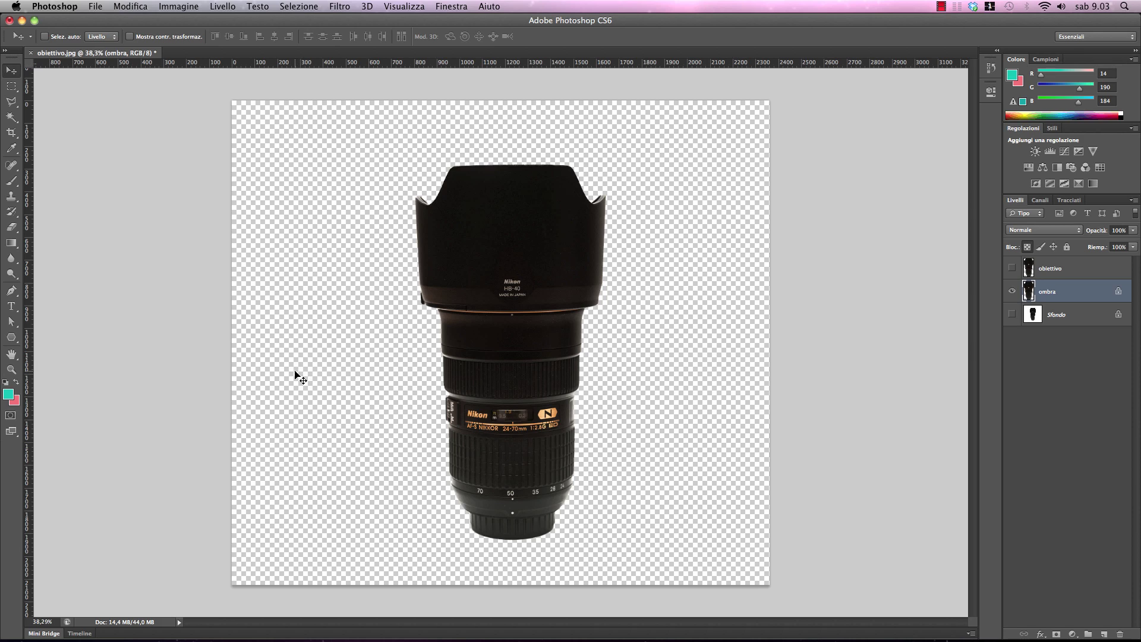
pyautogui.press('d')
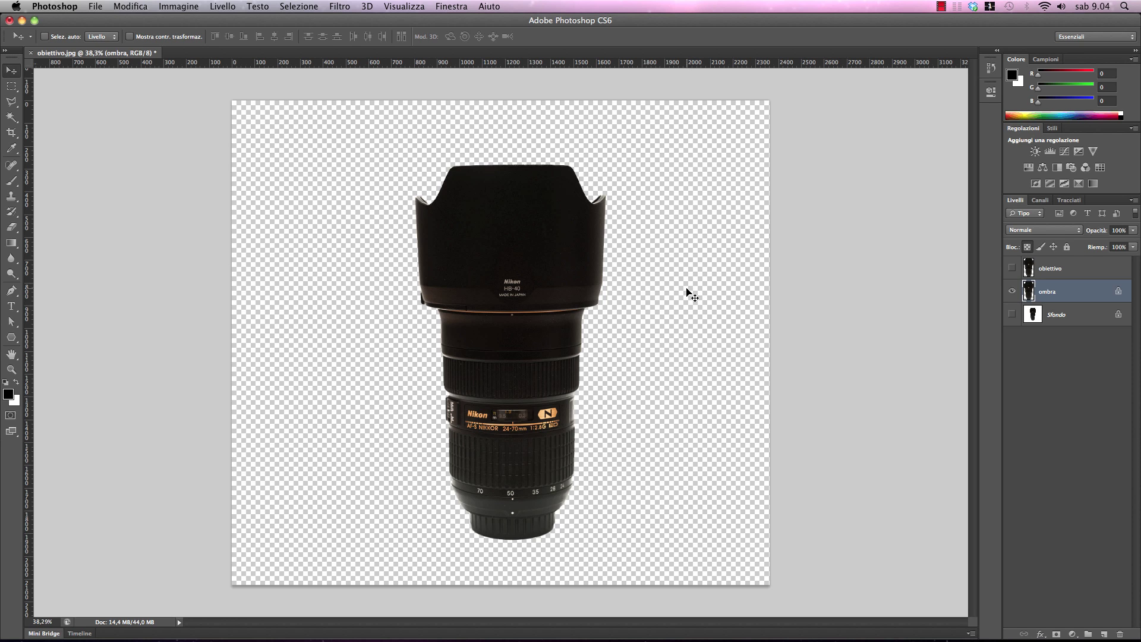
# - Fill the ombra lens shape with solid black, then unlock its transparent pixels
pyautogui.hotkey('alt', 'BackSpace')
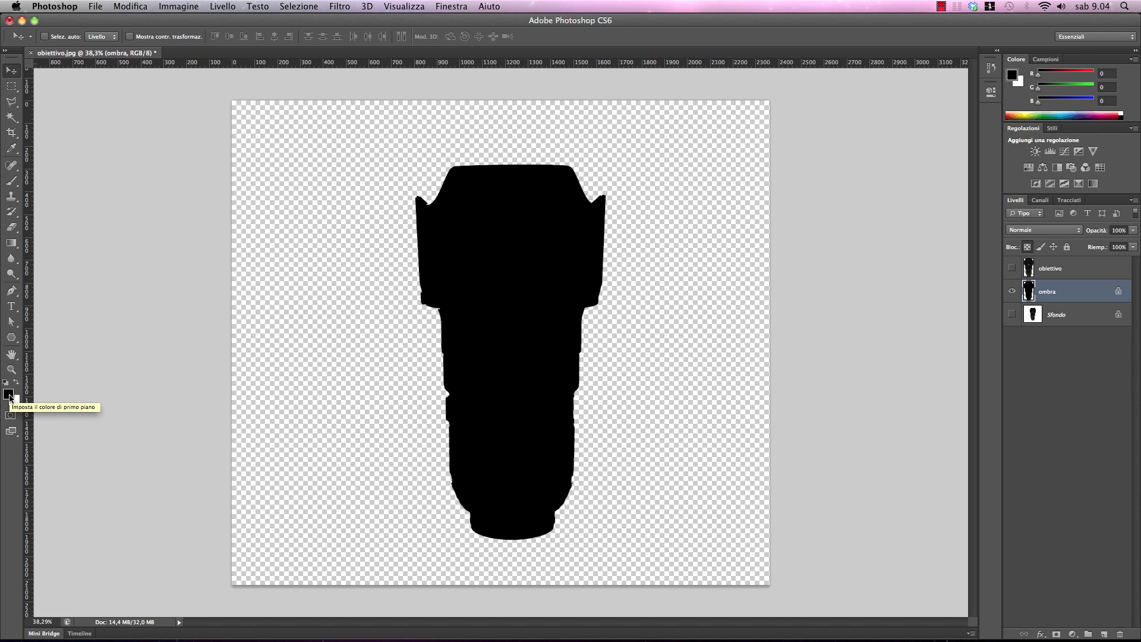
pyautogui.press('super+i')
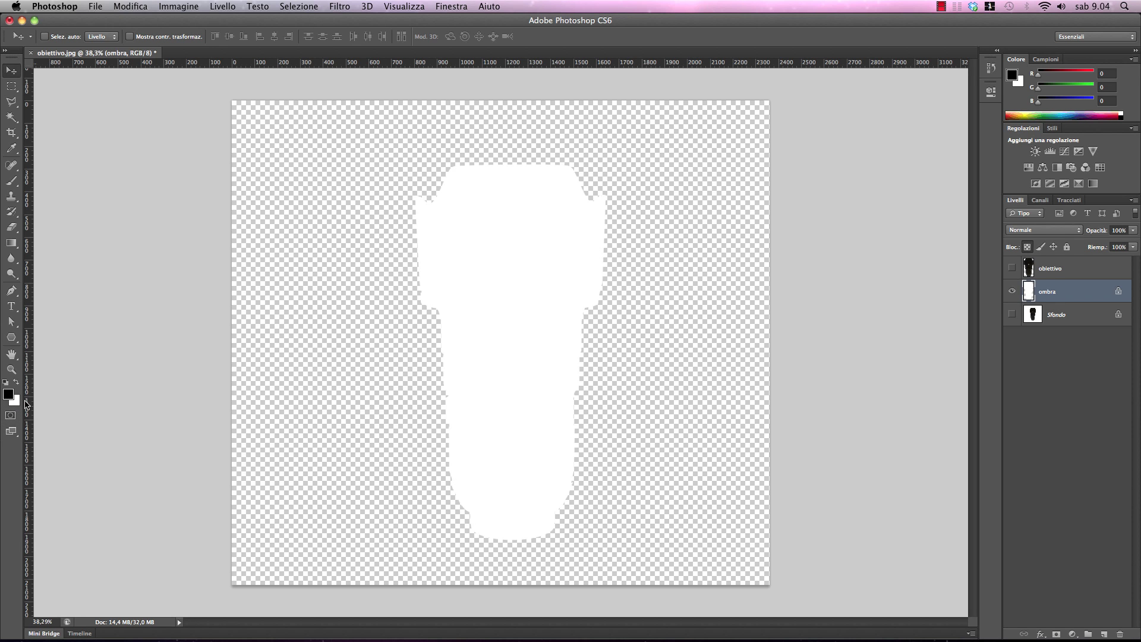
pyautogui.press('super+i')
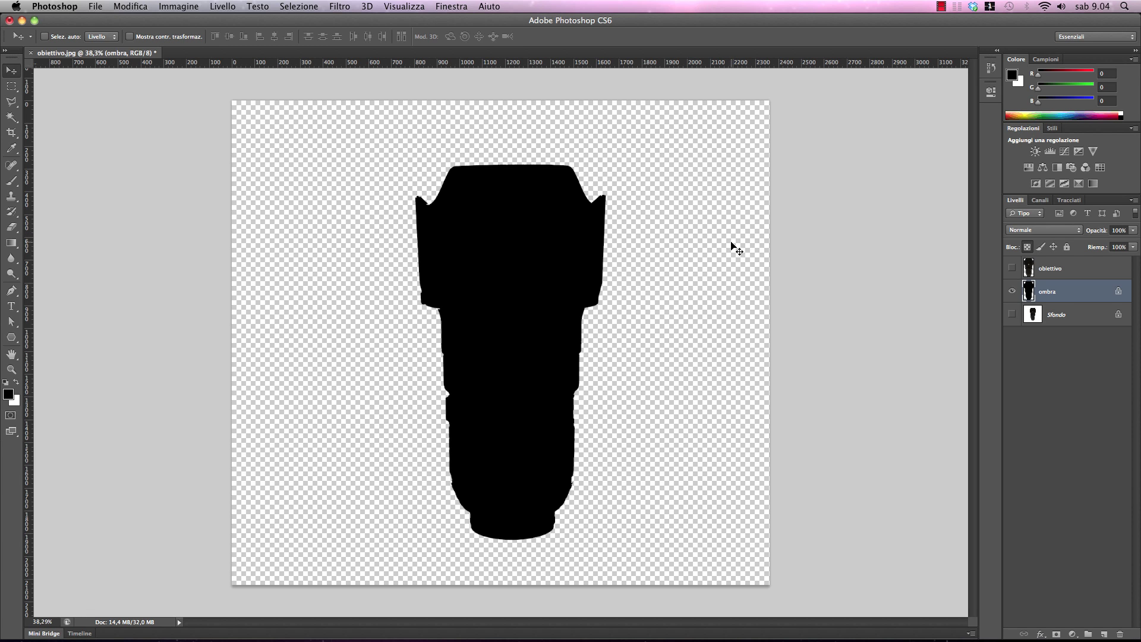
pyautogui.click(1027, 246)
# - Show obiettivo and the white background again, and drag ombra's opacity down to about 65%
pyautogui.click(1012, 268)
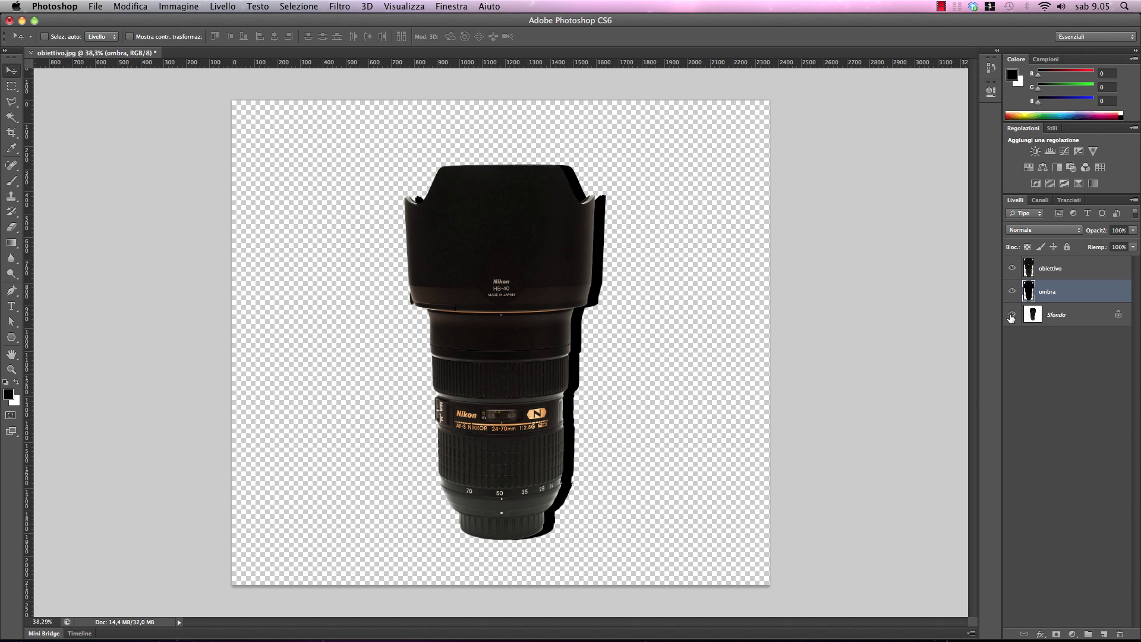
pyautogui.click(1012, 315)
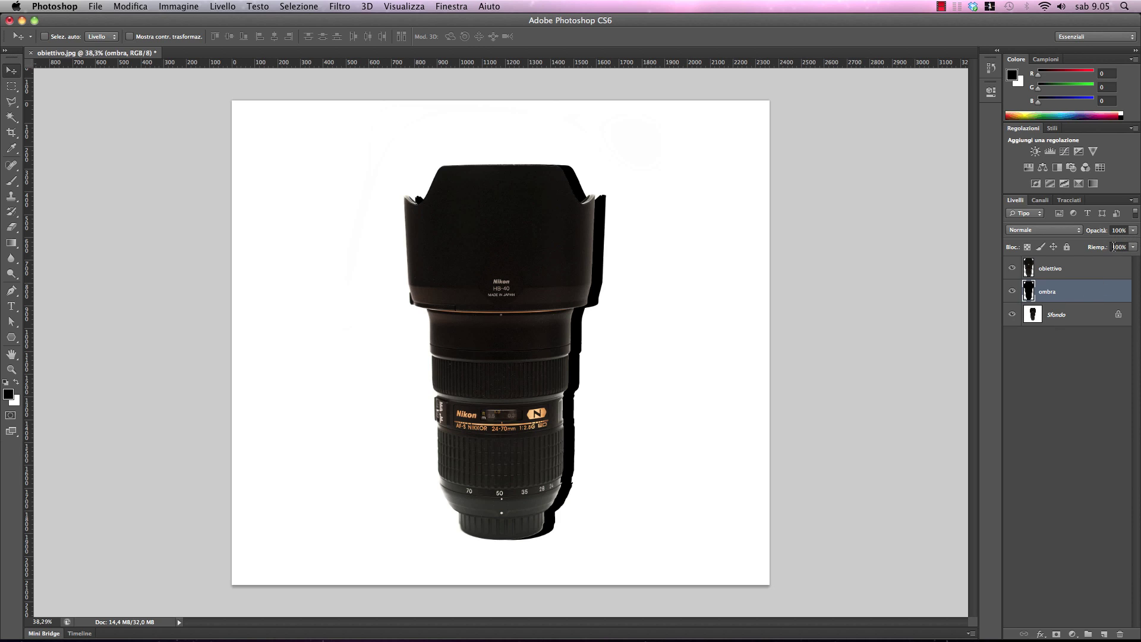
pyautogui.click(1132, 247)
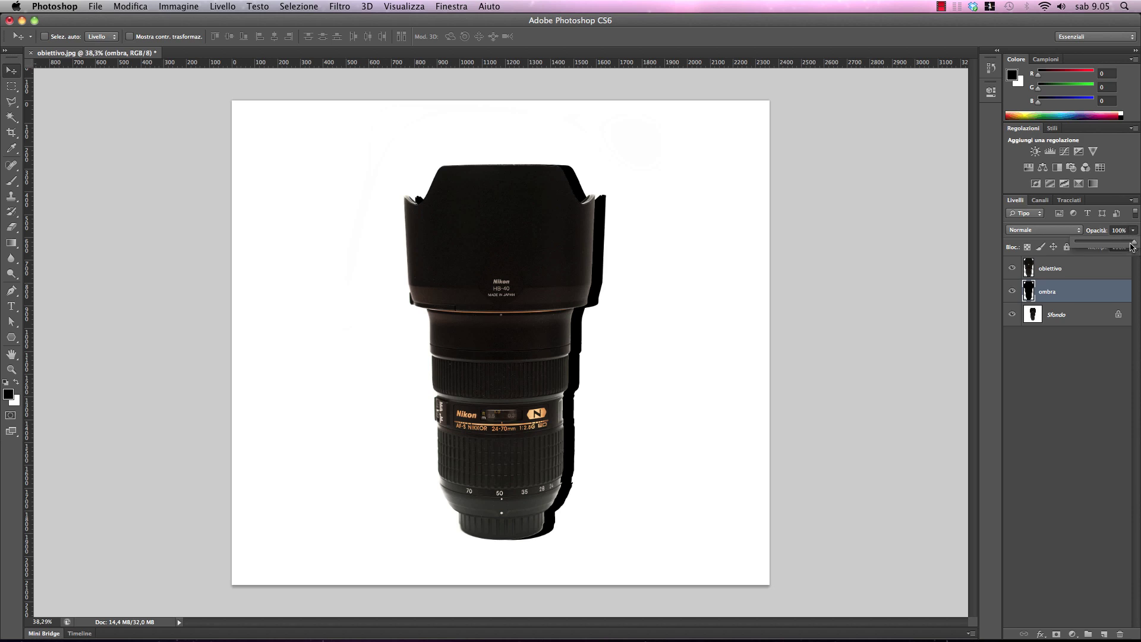
pyautogui.moveTo(1132, 247); pyautogui.dragTo(1121, 245)
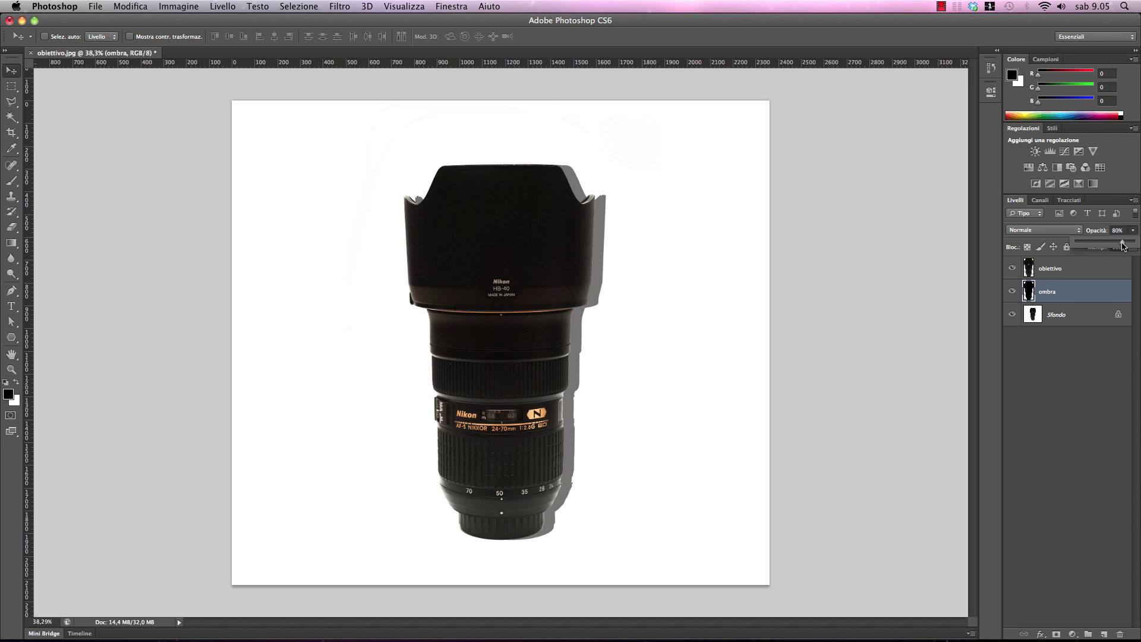
pyautogui.moveTo(1121, 246); pyautogui.dragTo(1113, 245)
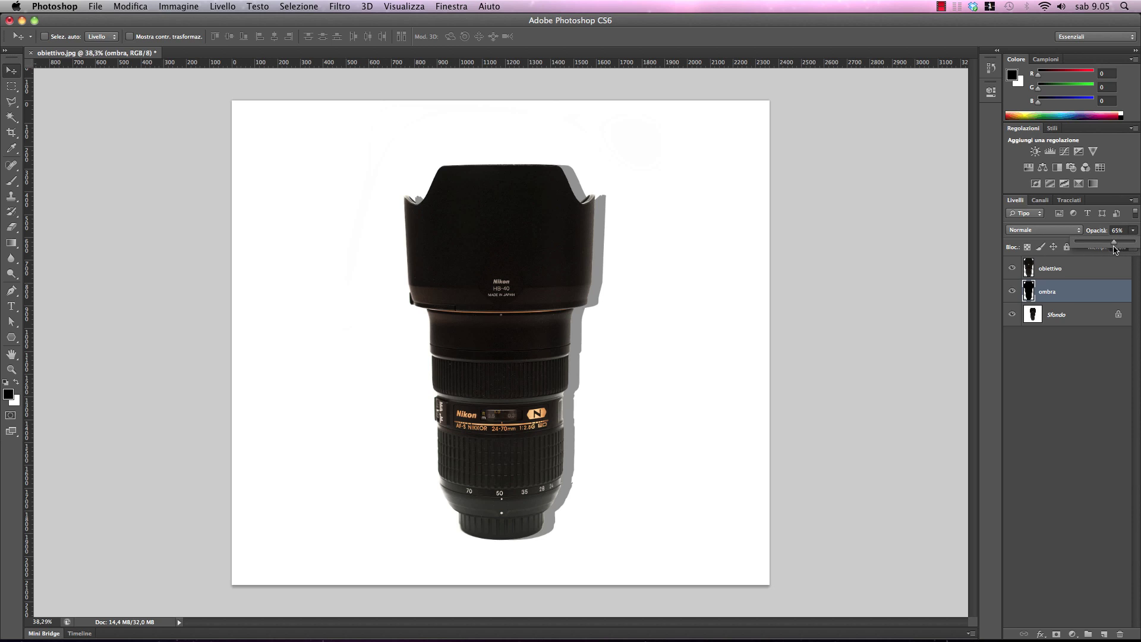
pyautogui.click(1133, 230)
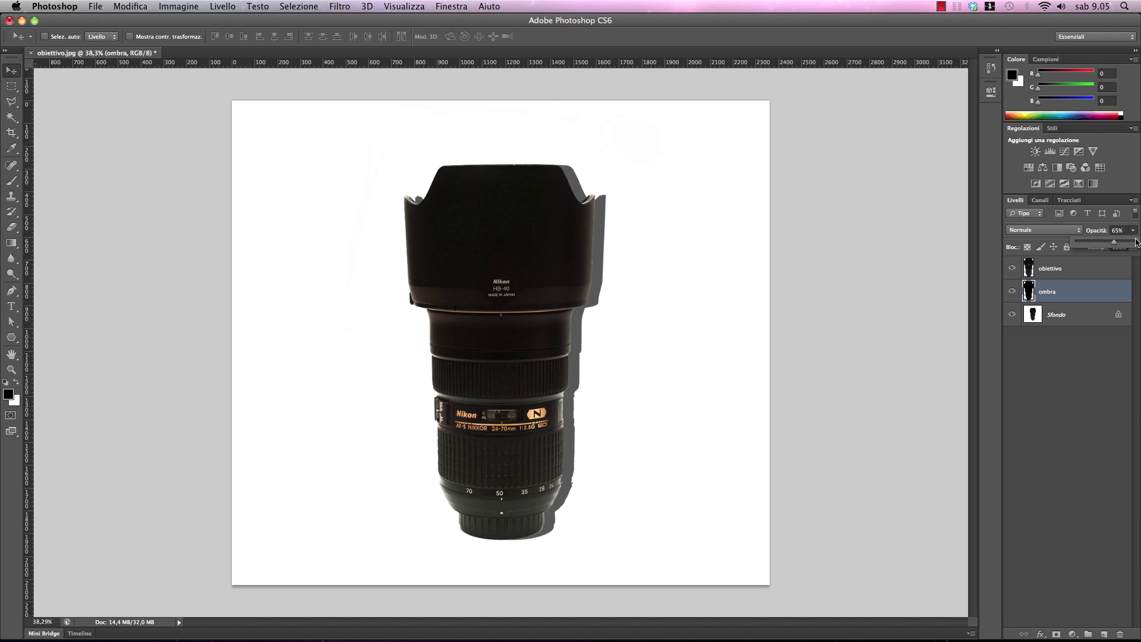
pyautogui.click(1133, 232)
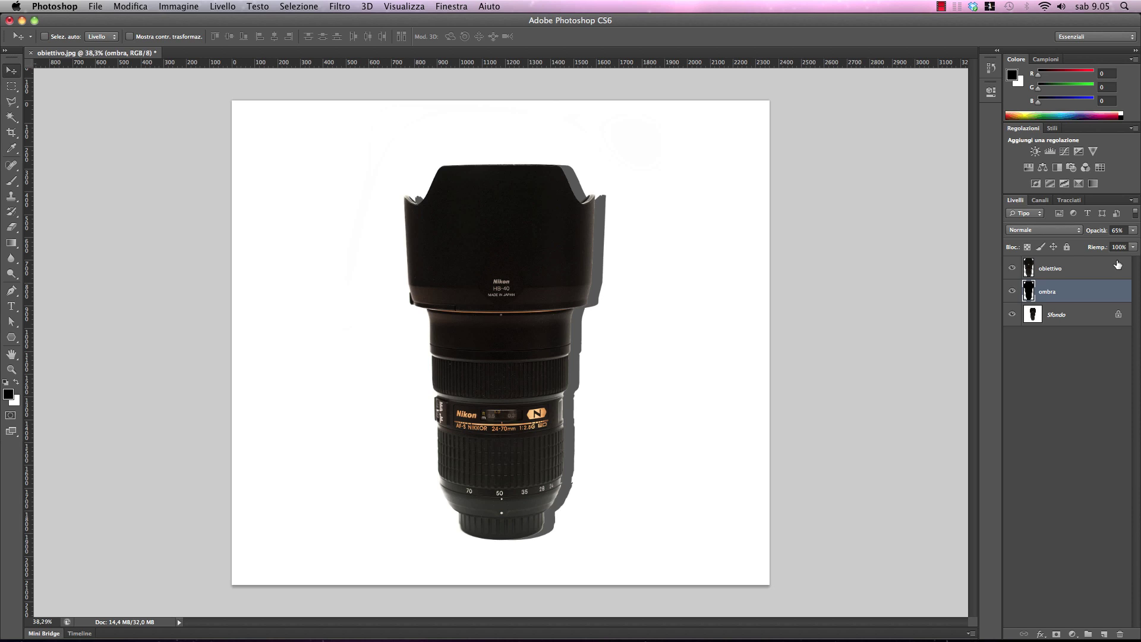
# - Try ombra opacities of 80%, 50% and 20%, settling on 50%
pyautogui.press('8')
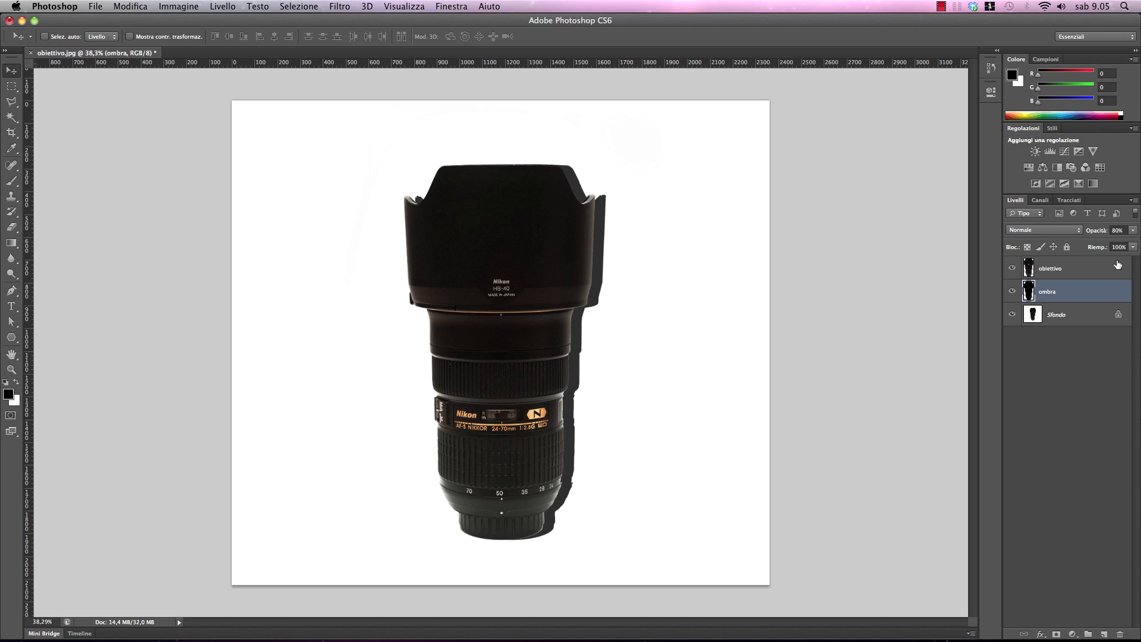
pyautogui.press('5')
pyautogui.press('2')
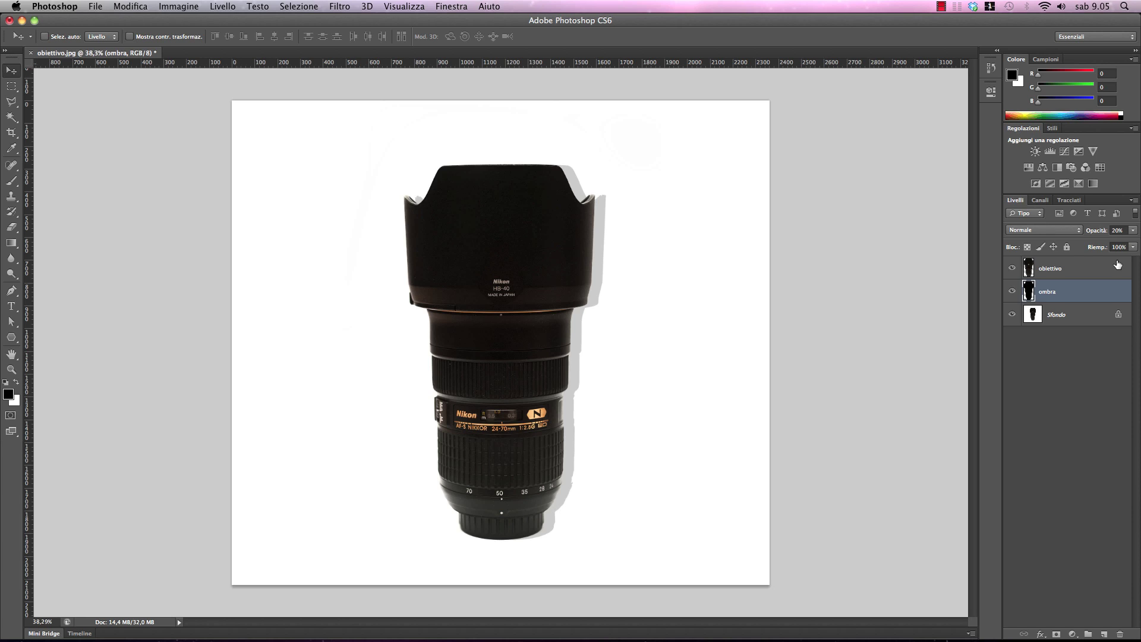
pyautogui.press('5')
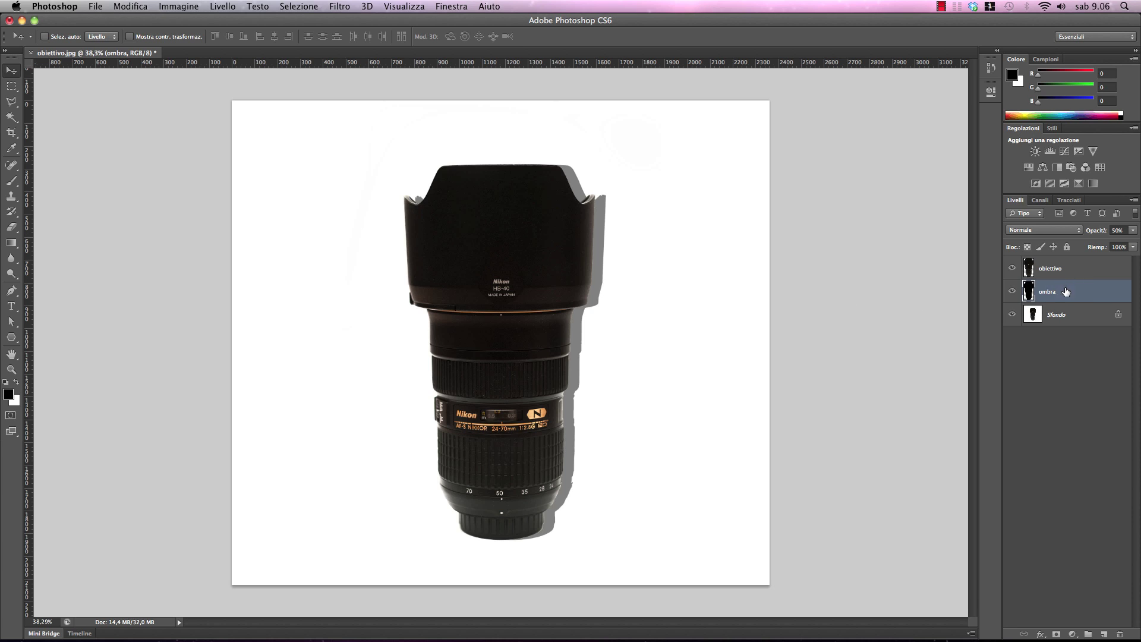
# - Convert the ombra layer to a smart object via Converti in oggetto avanzato
pyautogui.click(1132, 202)
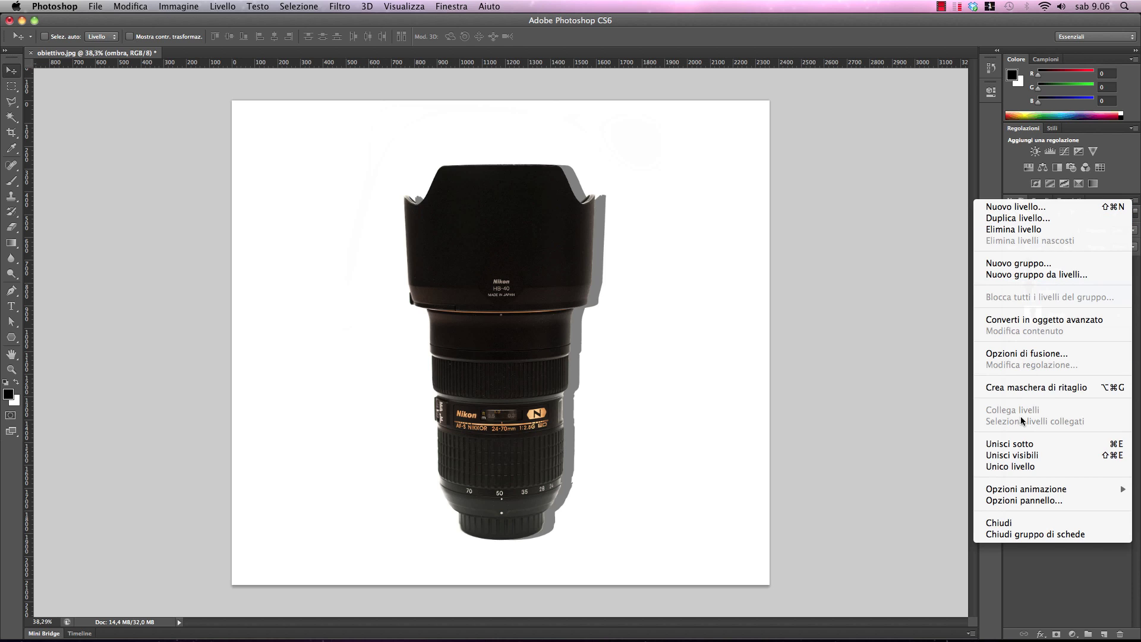
pyautogui.click(1059, 320)
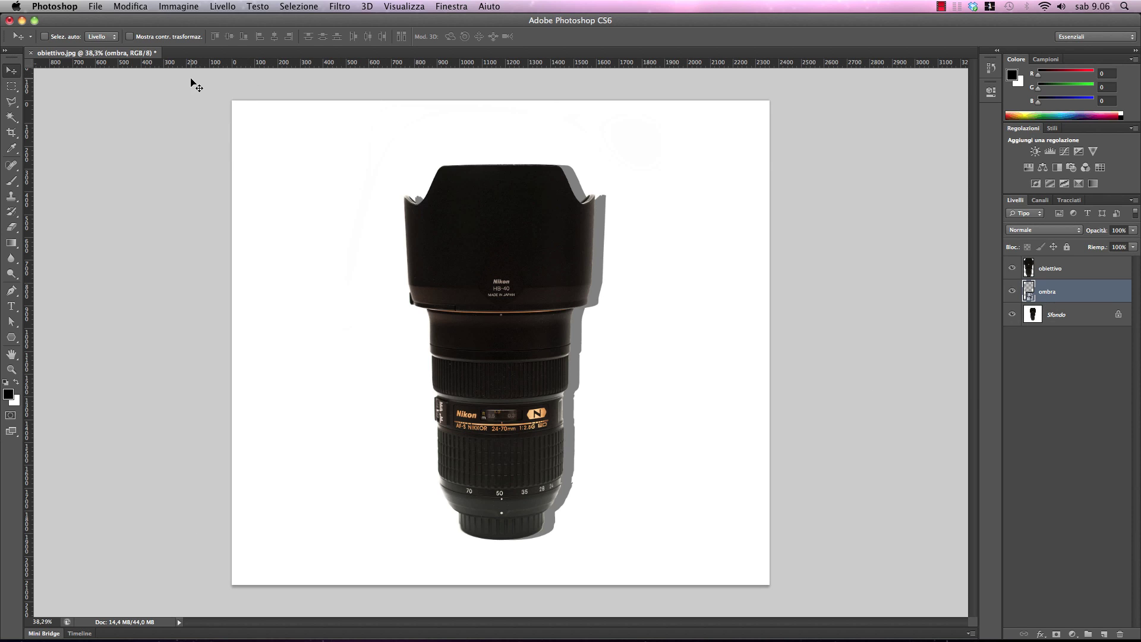
pyautogui.click(221, 6)
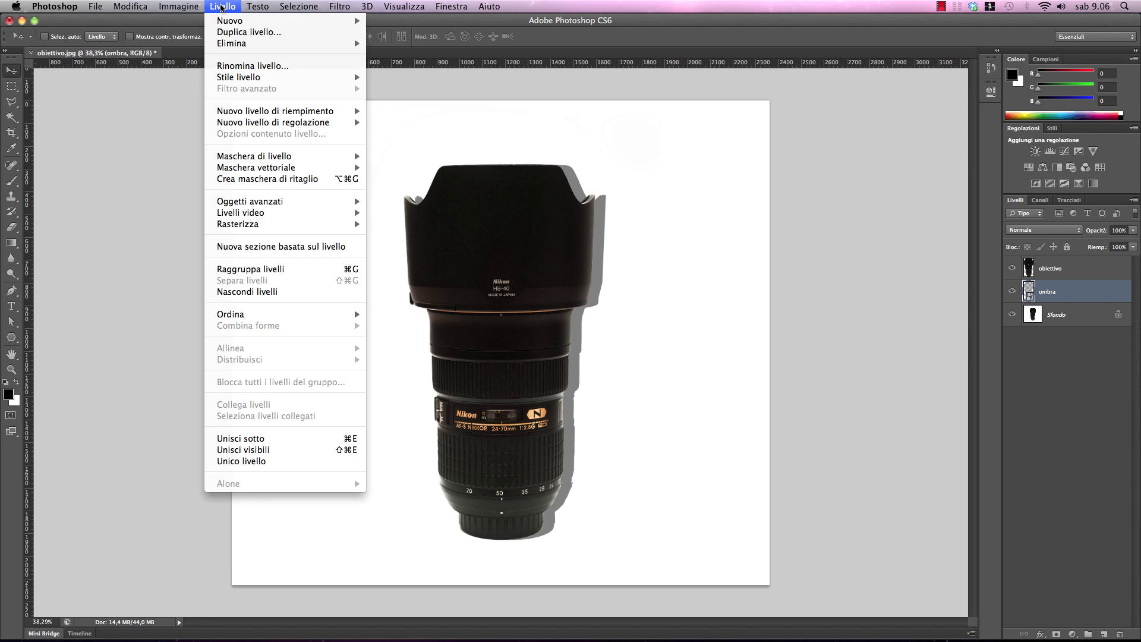
pyautogui.moveTo(268, 201)
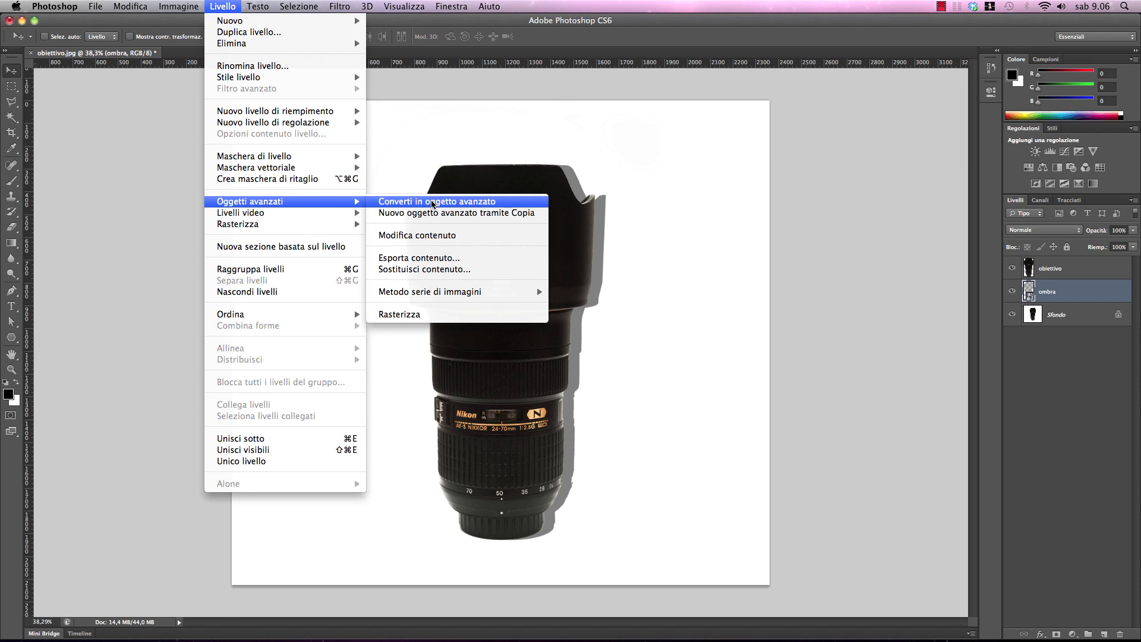
pyautogui.click(1082, 308)
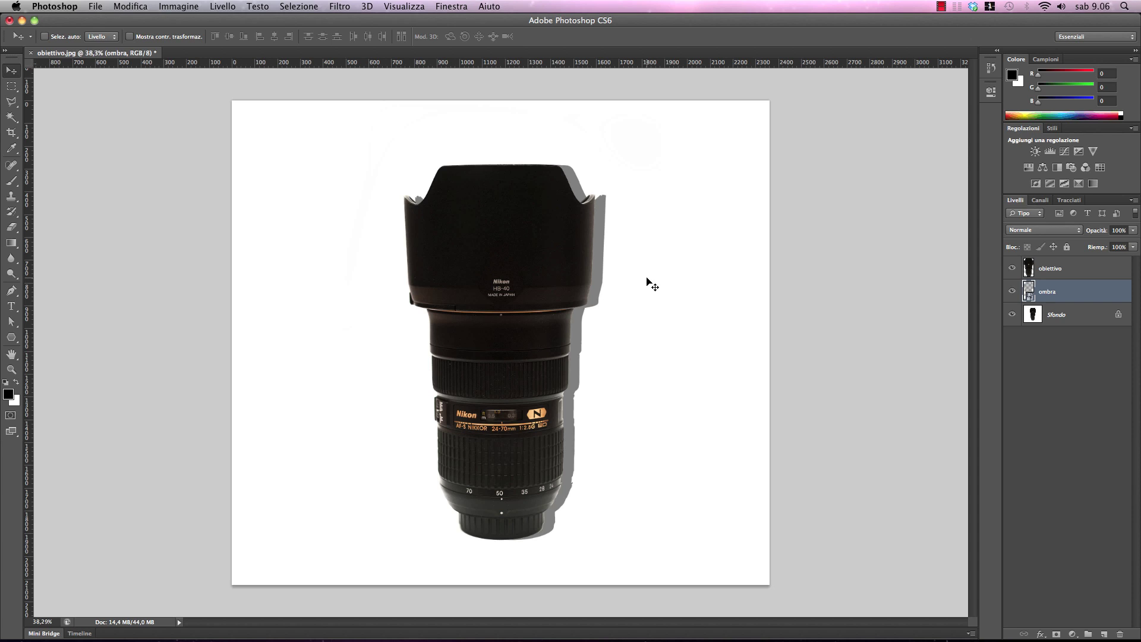
# - Apply a 14,8 px Controllo sfocatura (Gaussian Blur) smart filter to the ombra shadow
pyautogui.click(344, 9)
pyautogui.moveTo(355, 202)
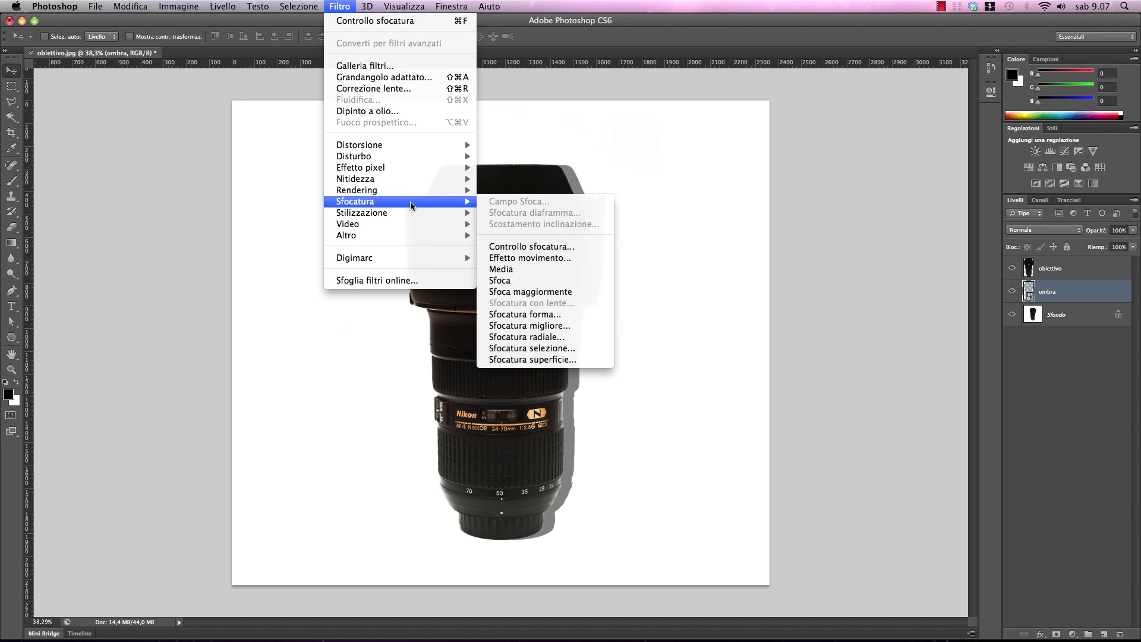
pyautogui.click(586, 249)
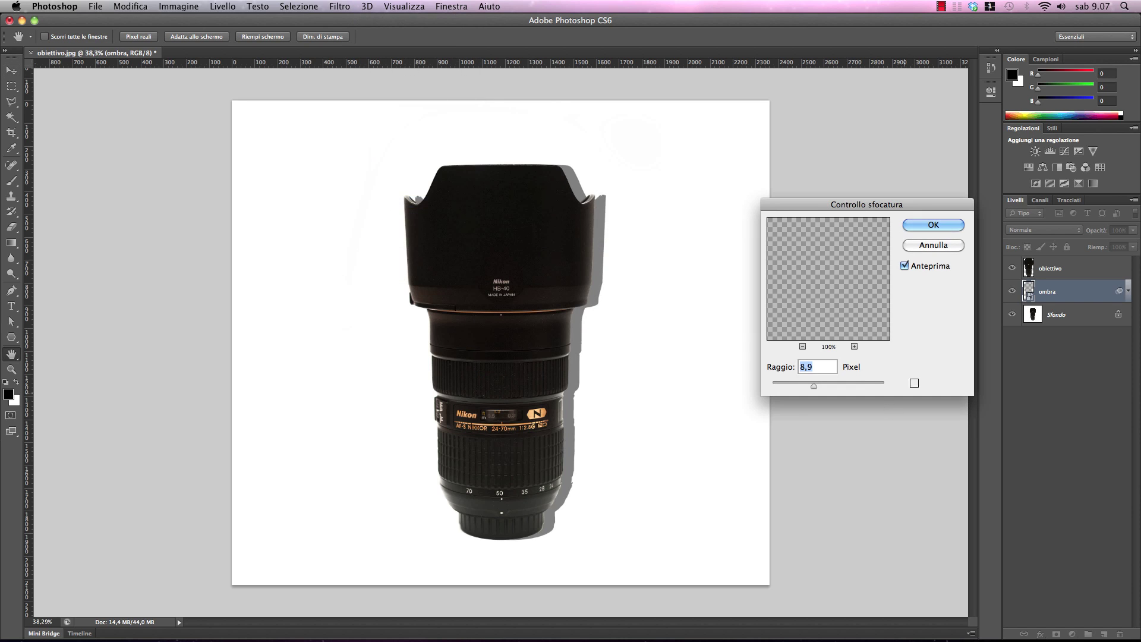
pyautogui.moveTo(759, 381); pyautogui.dragTo(765, 382)
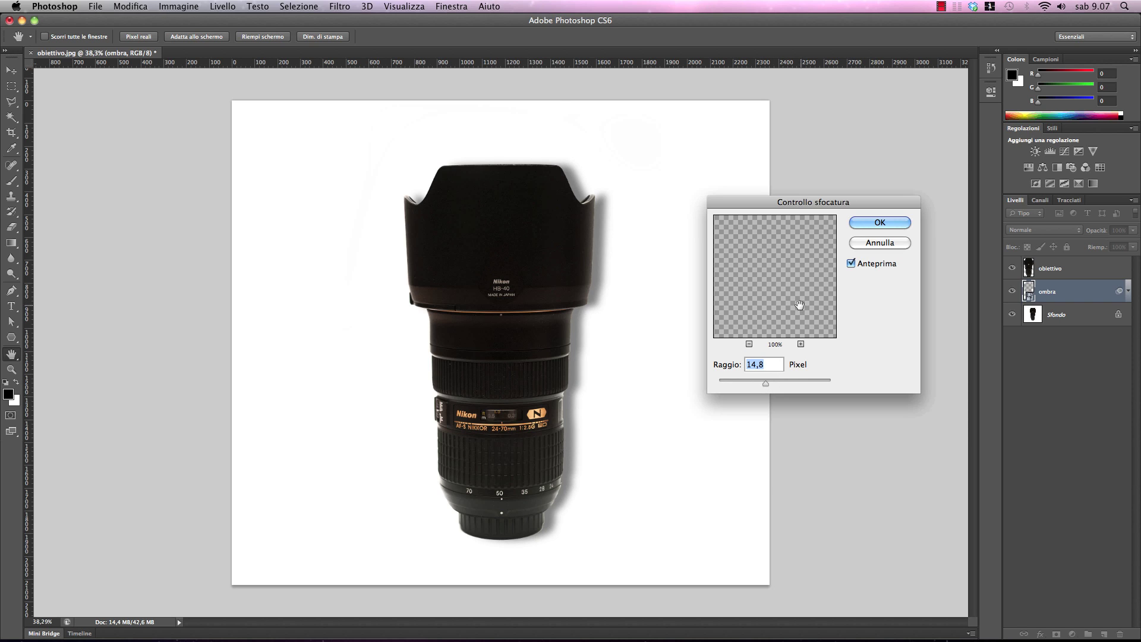
pyautogui.click(877, 222)
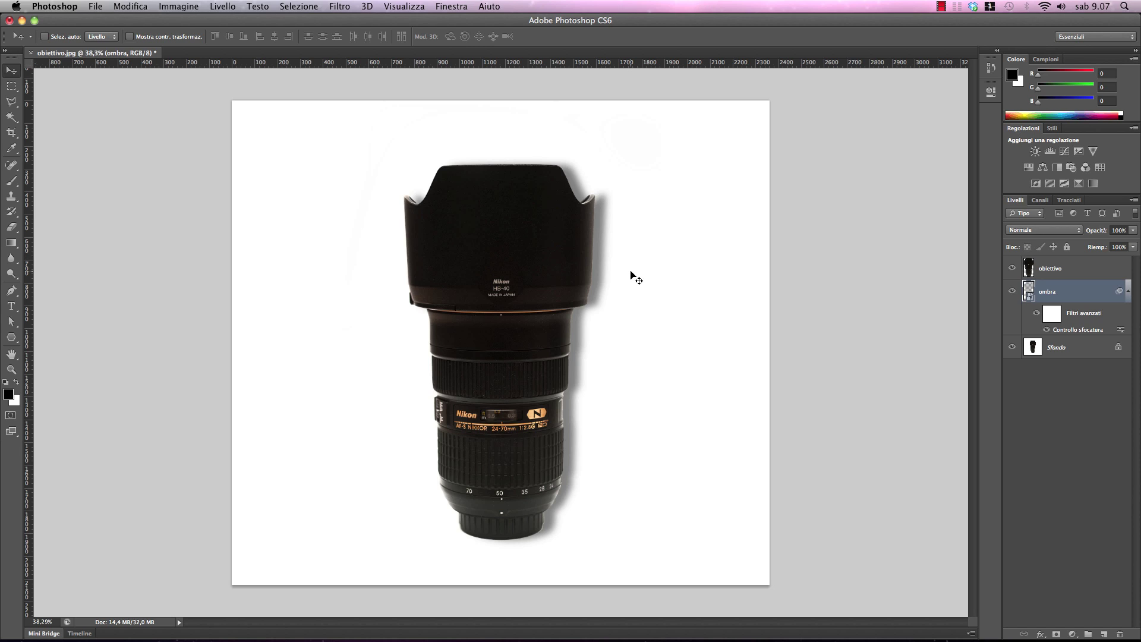
# - Reopen ombra's Controllo sfocatura filter and bring the Raggio down to 9,1 px
pyautogui.doubleClick(1082, 333)
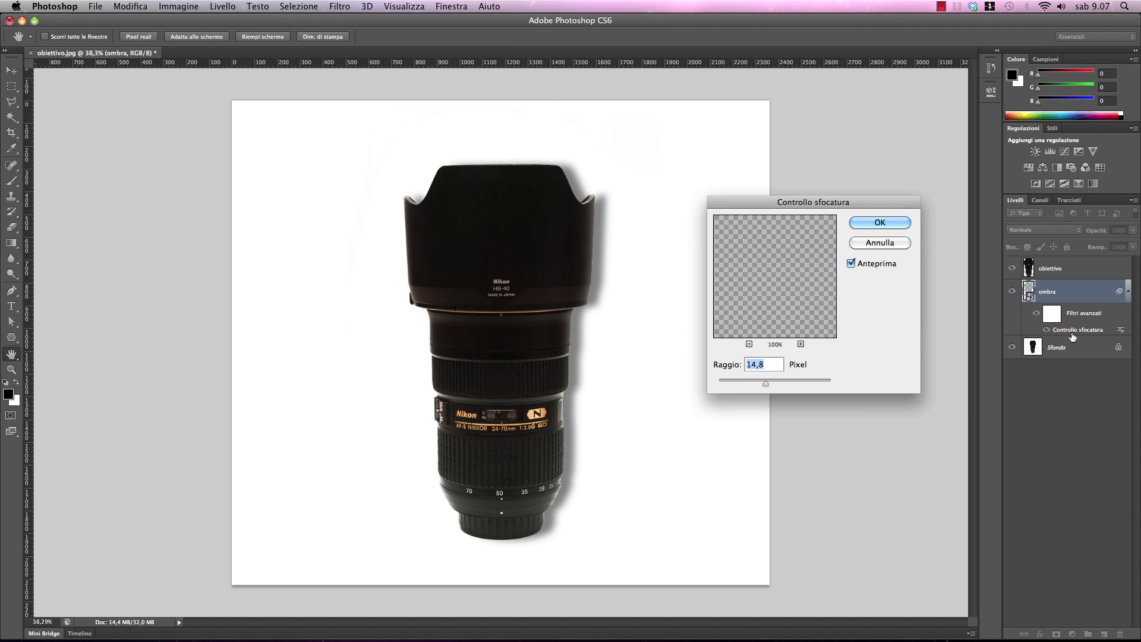
pyautogui.moveTo(765, 382)
pyautogui.mouseDown()
pyautogui.moveTo(804, 378)
pyautogui.moveTo(755, 384)
pyautogui.mouseUp()
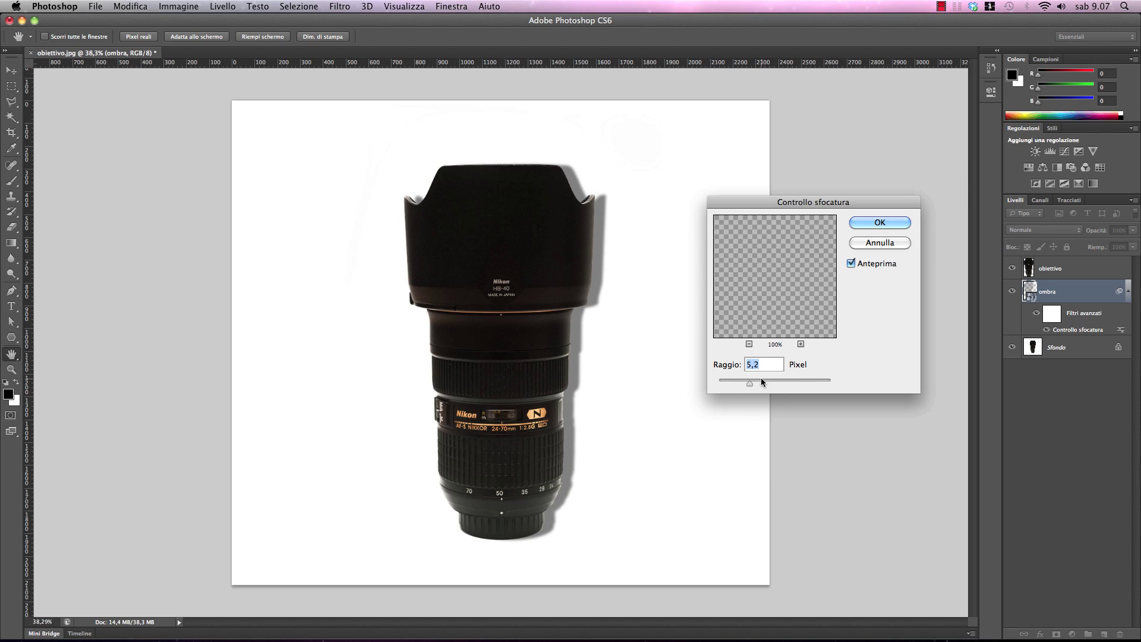
pyautogui.moveTo(750, 383); pyautogui.dragTo(757, 381)
pyautogui.moveTo(757, 381); pyautogui.dragTo(761, 383)
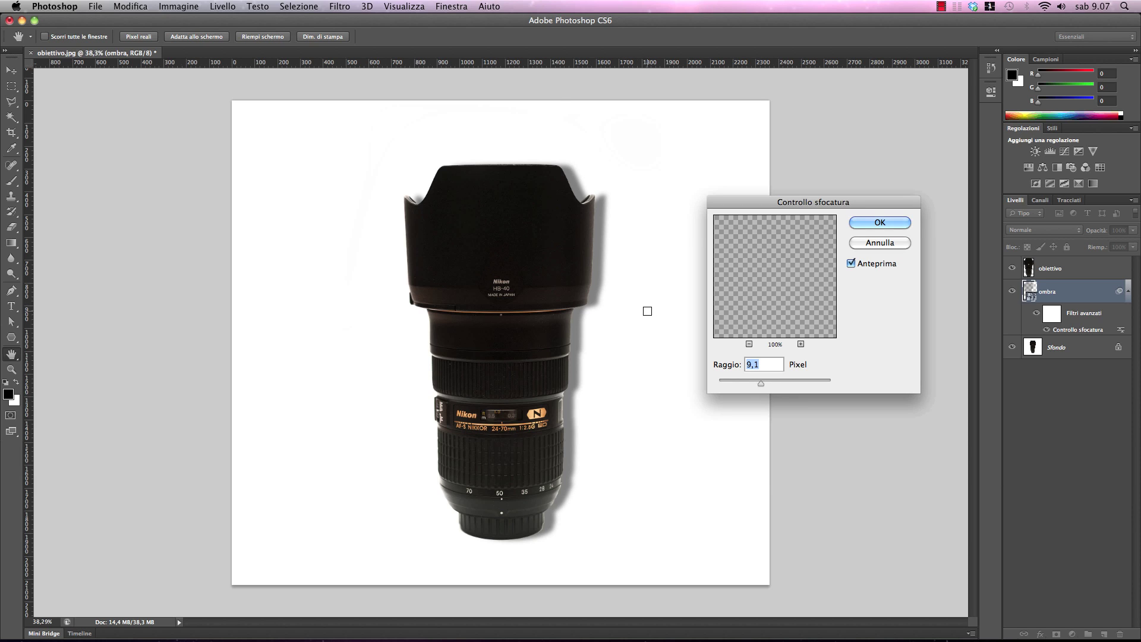
# - Commit the 9,1 px Gaussian blur on the ombra shadow layer
pyautogui.click(876, 228)
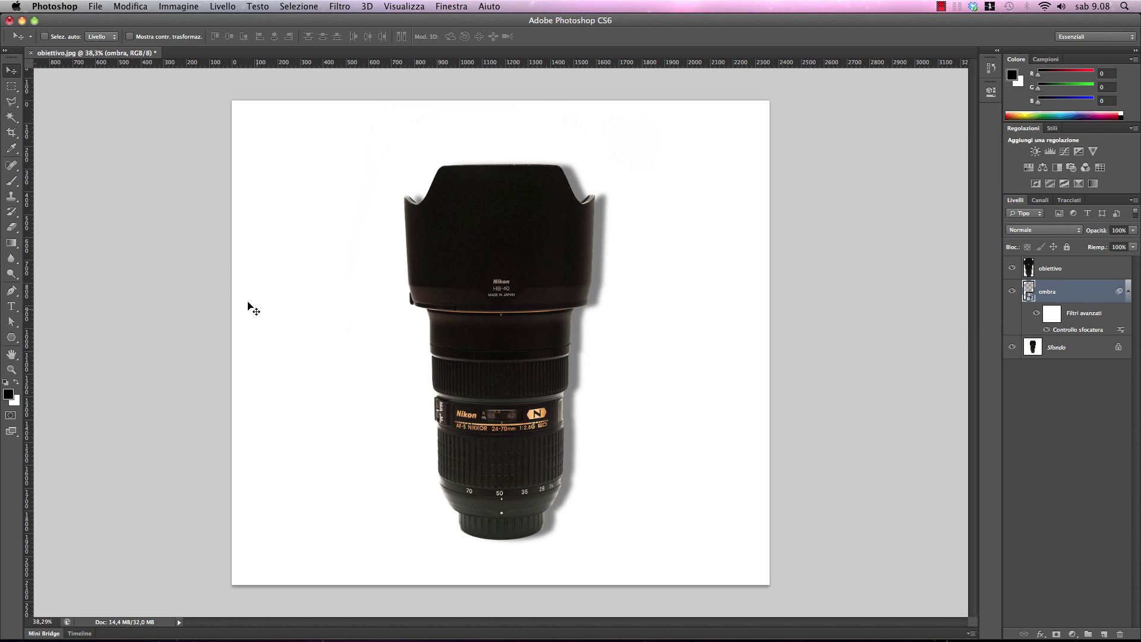
pyautogui.click(131, 7)
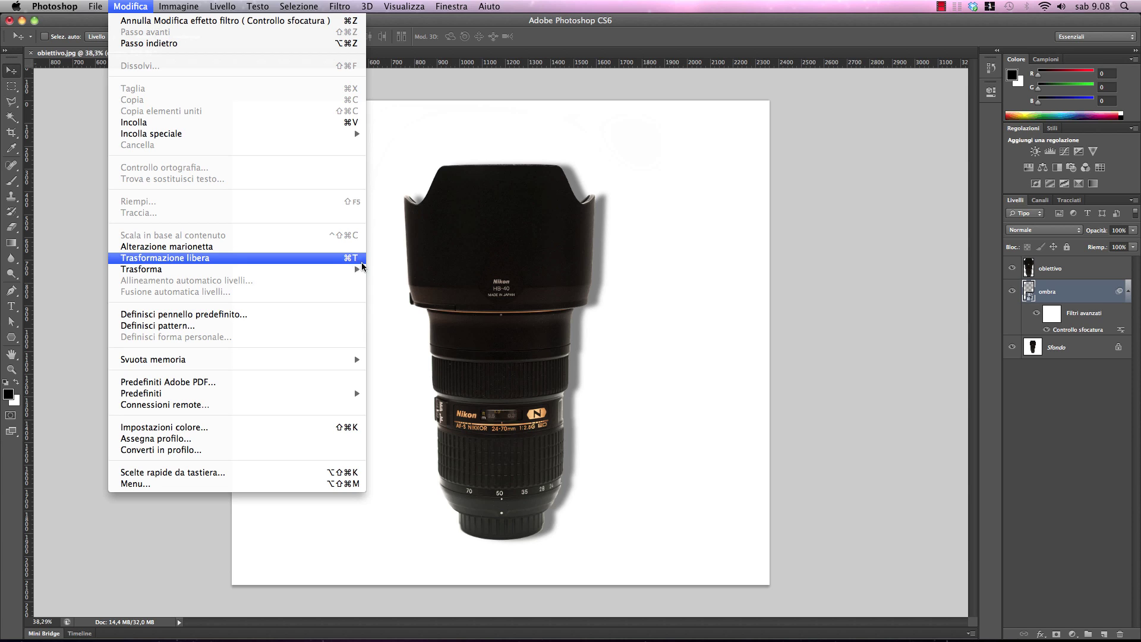
# - Put the ombra shadow into Free Transform, accepting the smart filter suspension warning
pyautogui.click(361, 262)
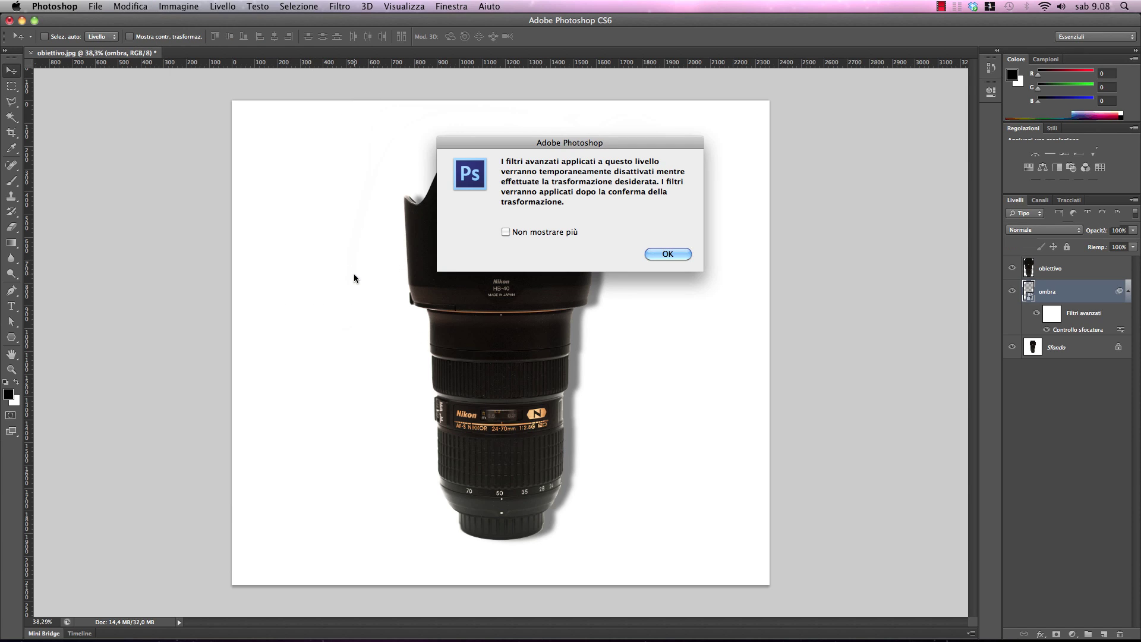
pyautogui.moveTo(511, 143); pyautogui.dragTo(511, 153)
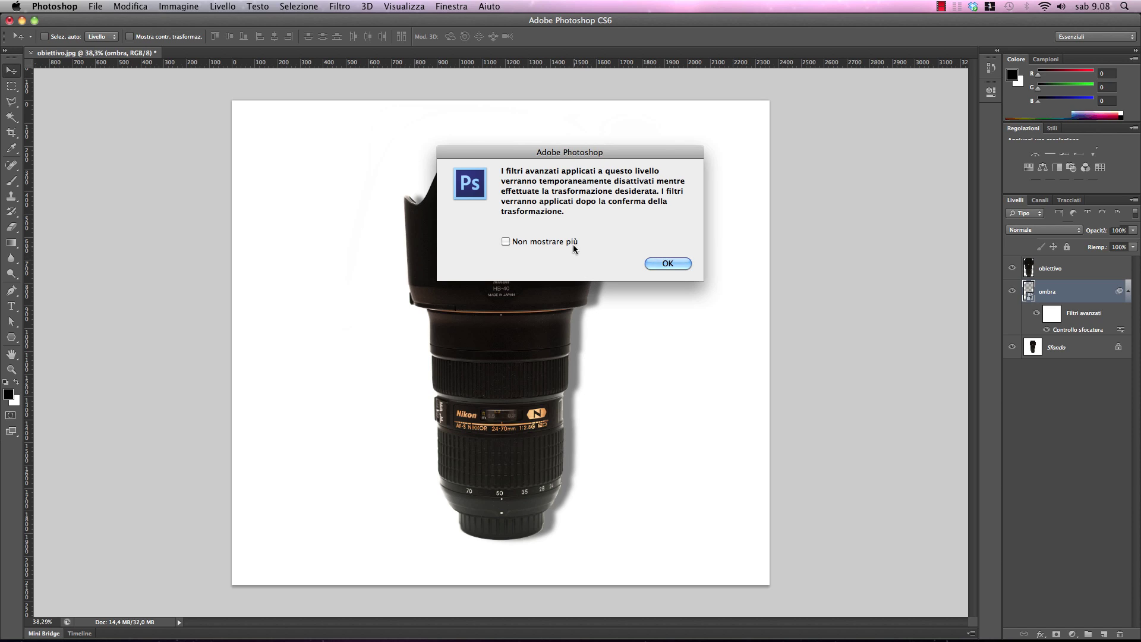
pyautogui.click(680, 265)
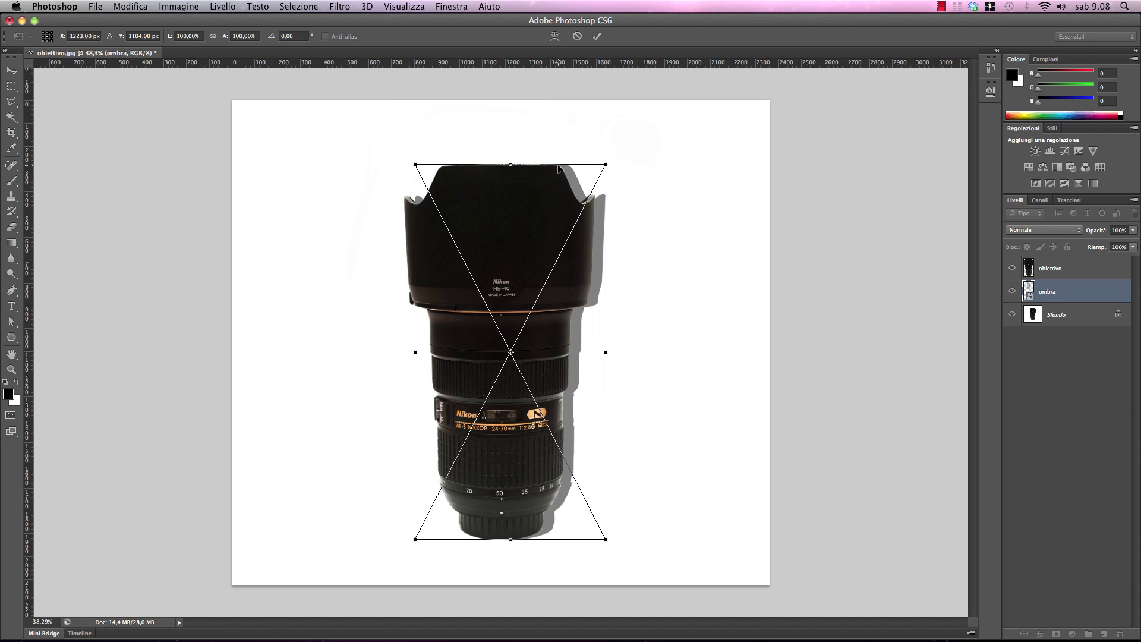
# - Scale the ombra shadow down to about 97% so it sits behind the lens
pyautogui.moveTo(601, 167)
pyautogui.mouseDown()
pyautogui.moveTo(680, 407)
pyautogui.moveTo(541, 263)
pyautogui.mouseUp()
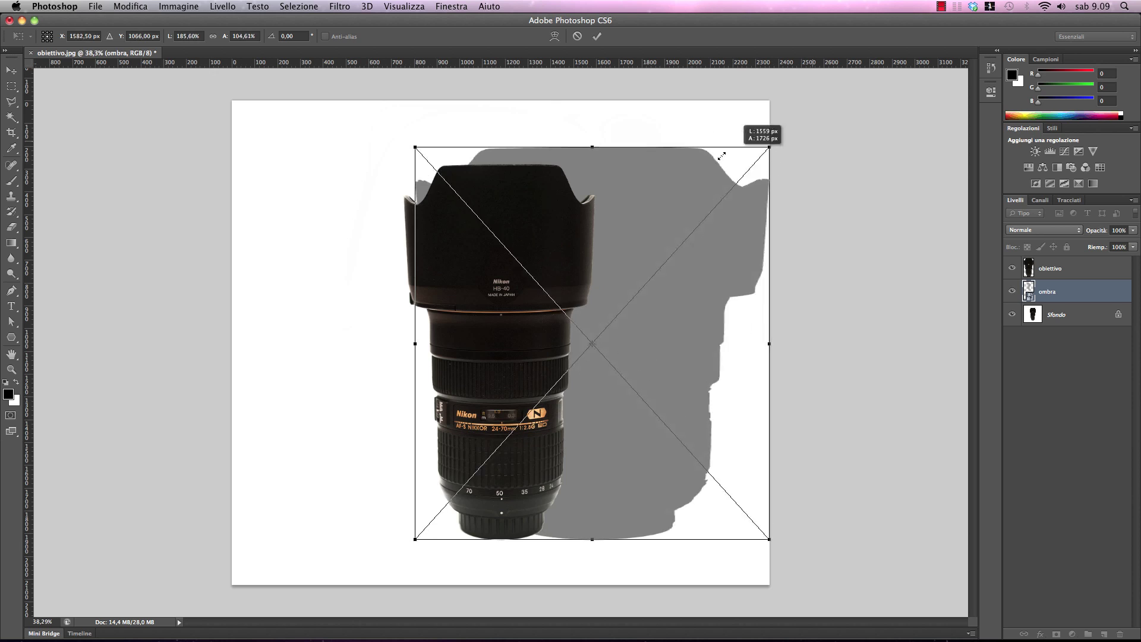
pyautogui.moveTo(541, 263); pyautogui.dragTo(674, 190)
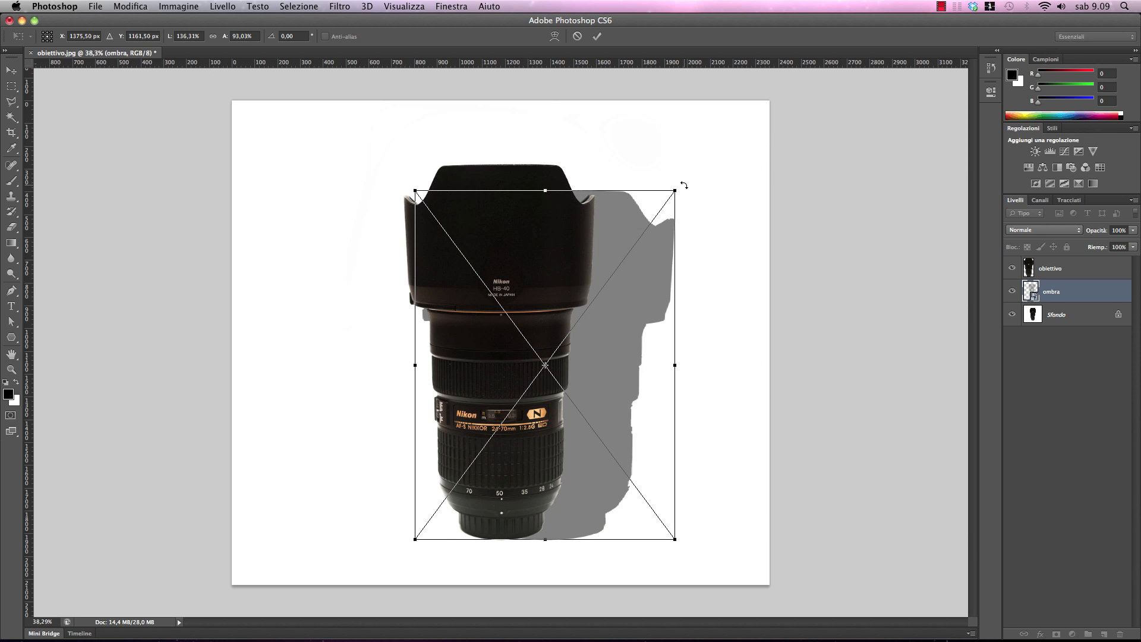
pyautogui.press('super+z')
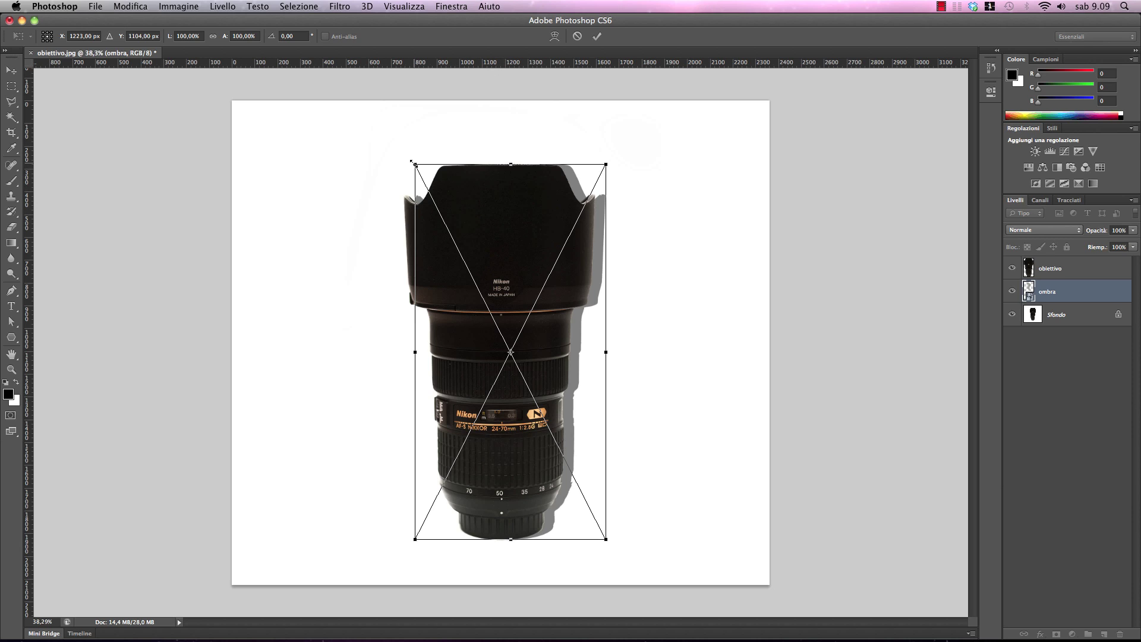
pyautogui.moveTo(413, 162)
pyautogui.mouseDown()
pyautogui.moveTo(496, 340)
pyautogui.moveTo(392, 139)
pyautogui.mouseUp()
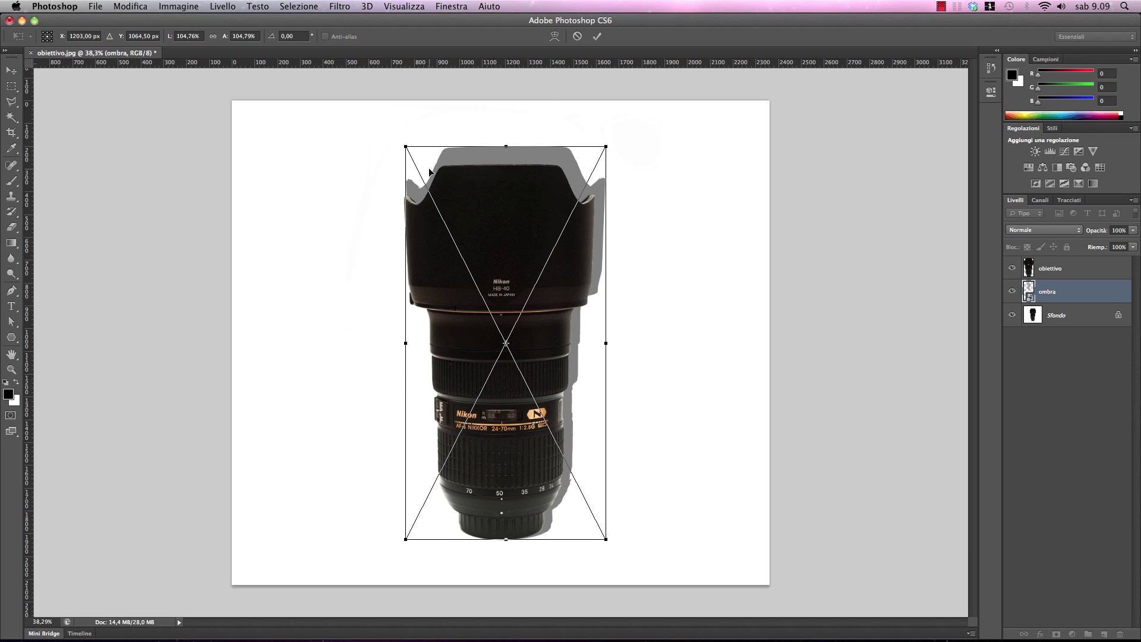
pyautogui.moveTo(401, 145)
pyautogui.mouseDown()
pyautogui.moveTo(358, 169)
pyautogui.moveTo(324, 148)
pyautogui.mouseUp()
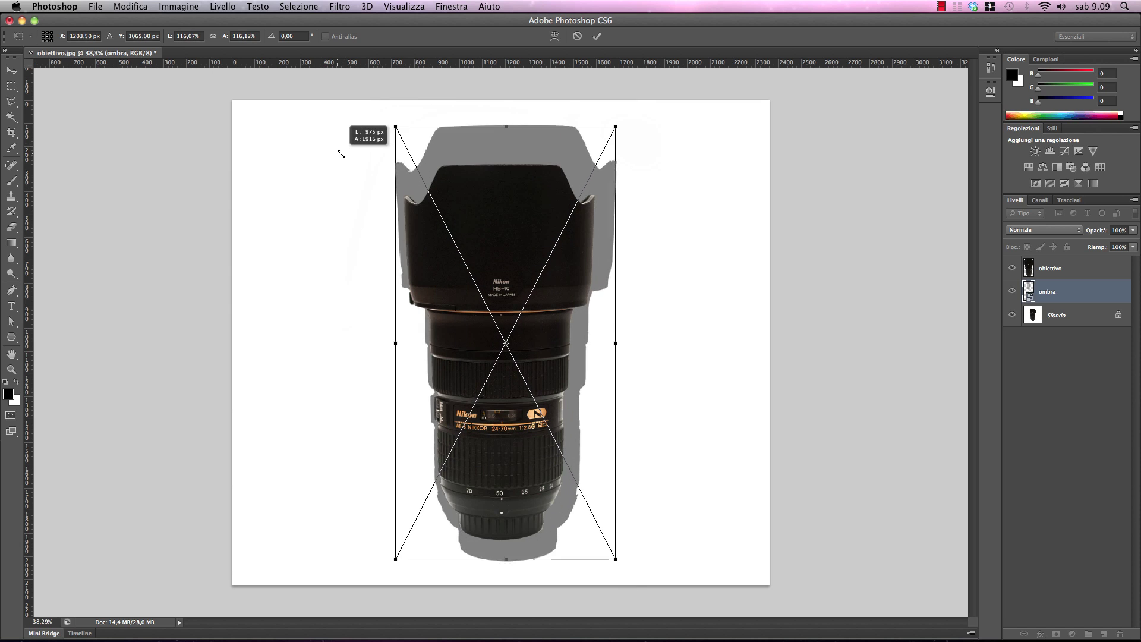
pyautogui.moveTo(323, 148); pyautogui.dragTo(340, 149)
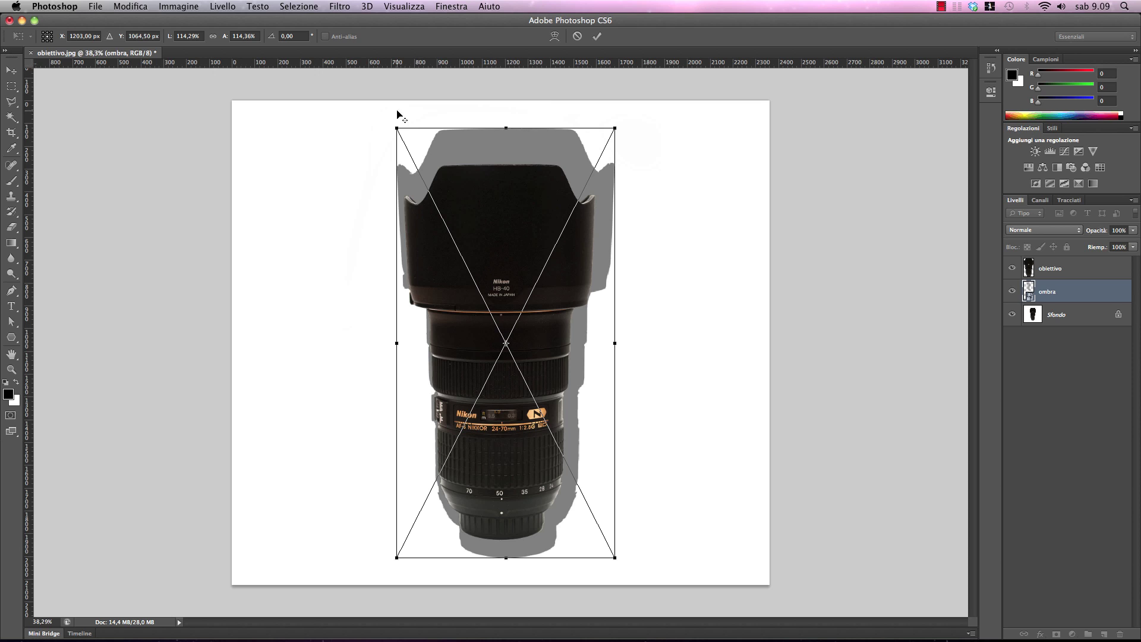
pyautogui.moveTo(397, 126); pyautogui.dragTo(412, 160)
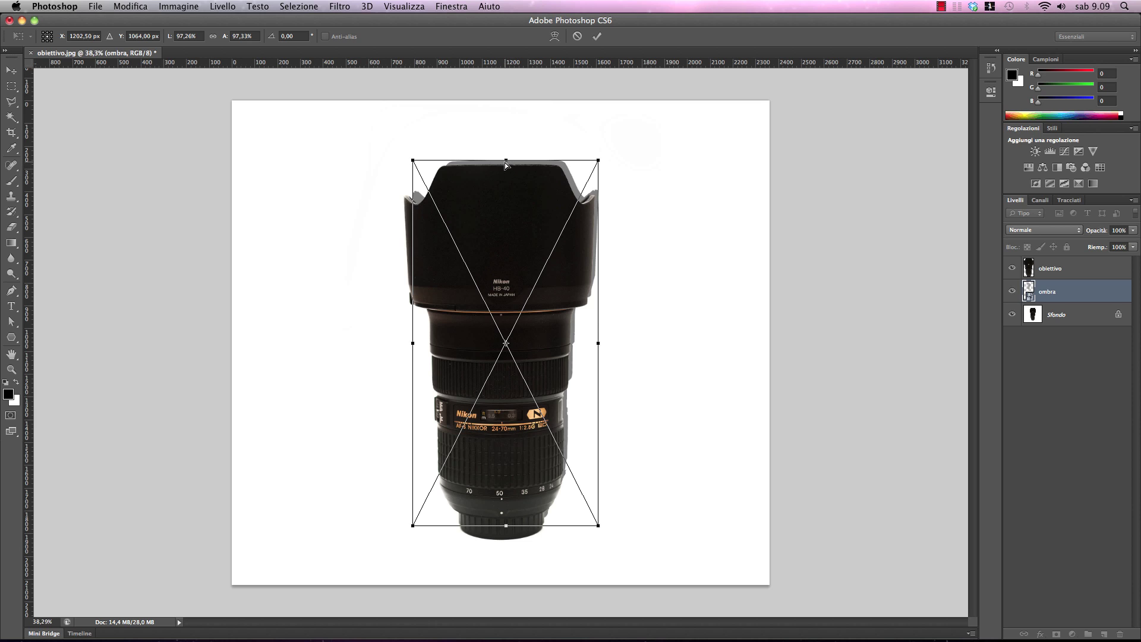
# - Distort the ombra shadow into a flattened diagonal slant up-right from the lens base, and commit it
pyautogui.moveTo(505, 162); pyautogui.dragTo(622, 166)
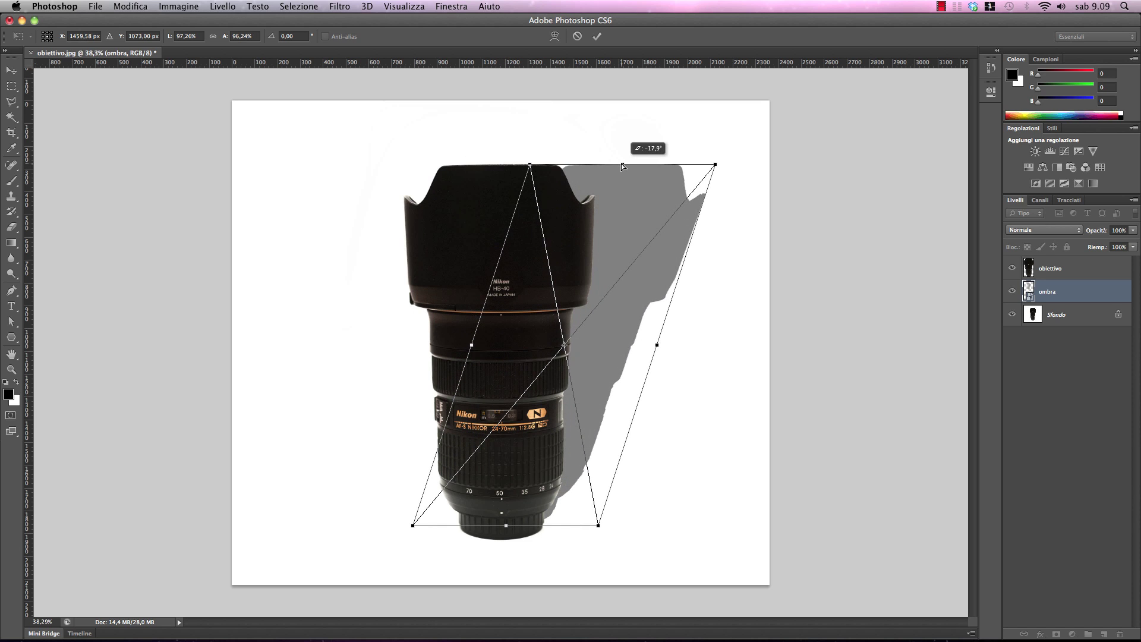
pyautogui.moveTo(530, 165); pyautogui.dragTo(589, 191)
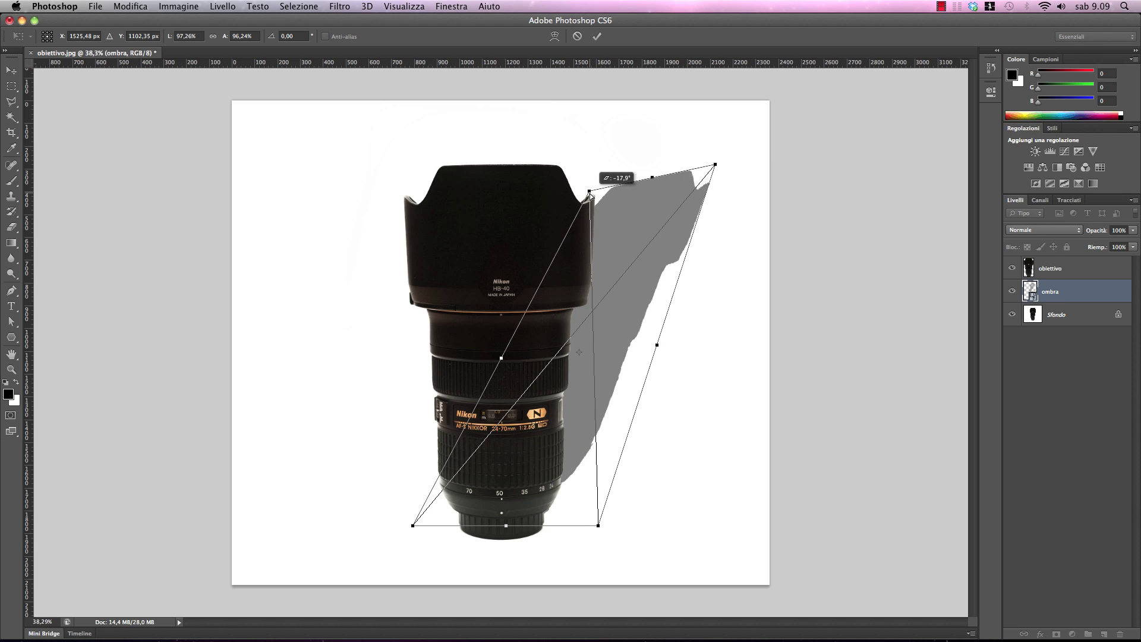
pyautogui.moveTo(589, 191); pyautogui.dragTo(573, 164)
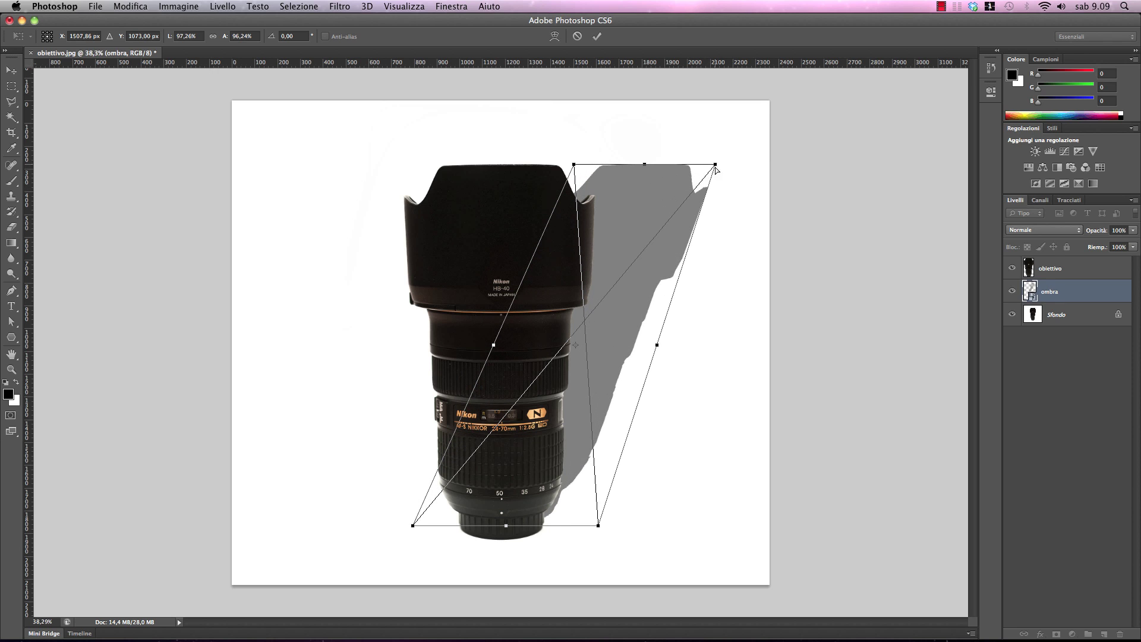
pyautogui.moveTo(716, 169); pyautogui.dragTo(726, 173)
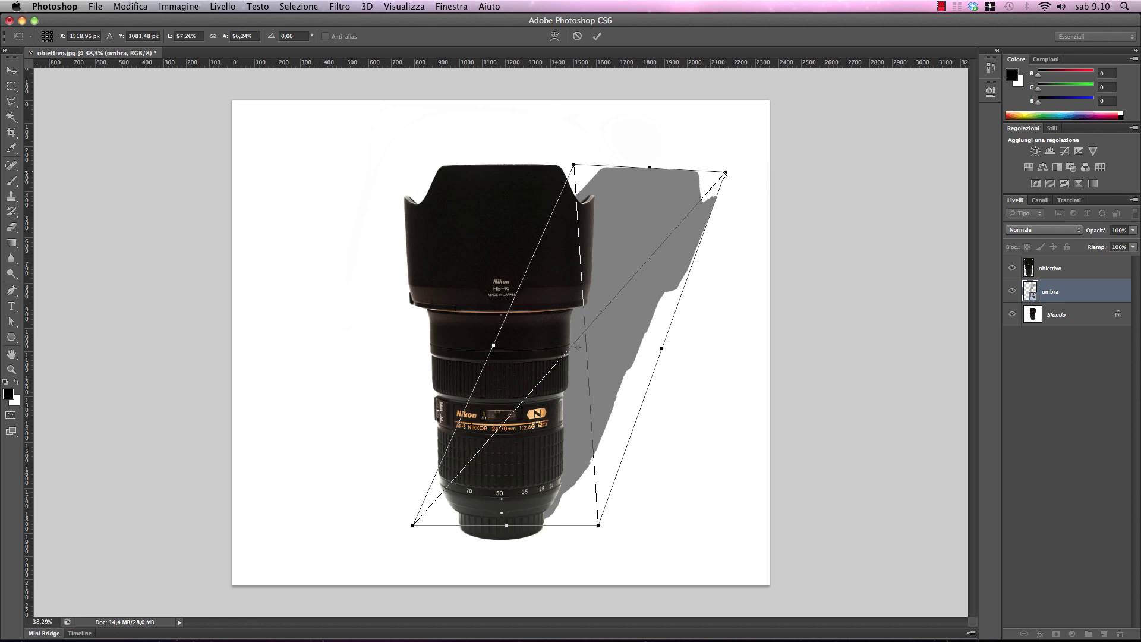
pyautogui.moveTo(725, 173); pyautogui.dragTo(729, 169)
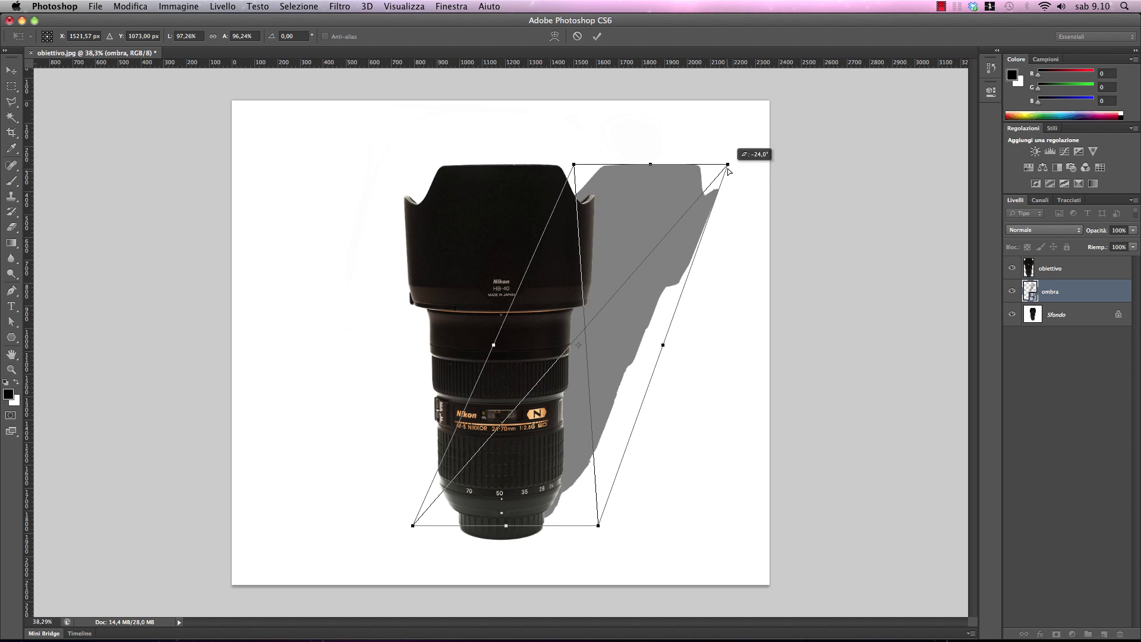
pyautogui.moveTo(651, 166)
pyautogui.mouseDown()
pyautogui.moveTo(576, 367)
pyautogui.moveTo(669, 331)
pyautogui.mouseUp()
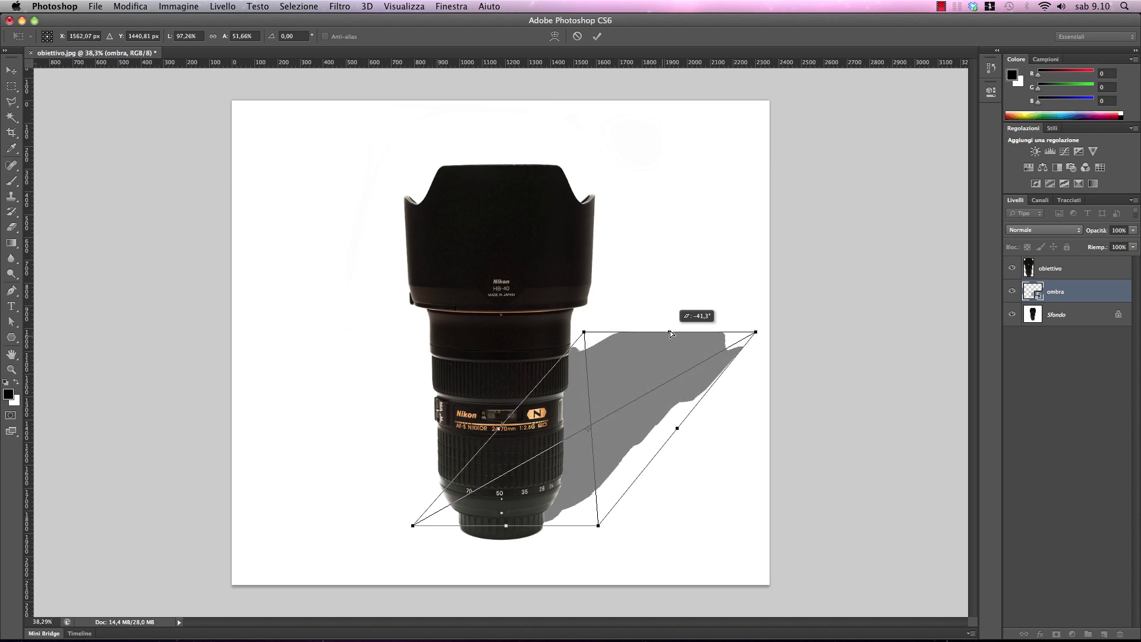
pyautogui.moveTo(589, 331); pyautogui.dragTo(643, 331)
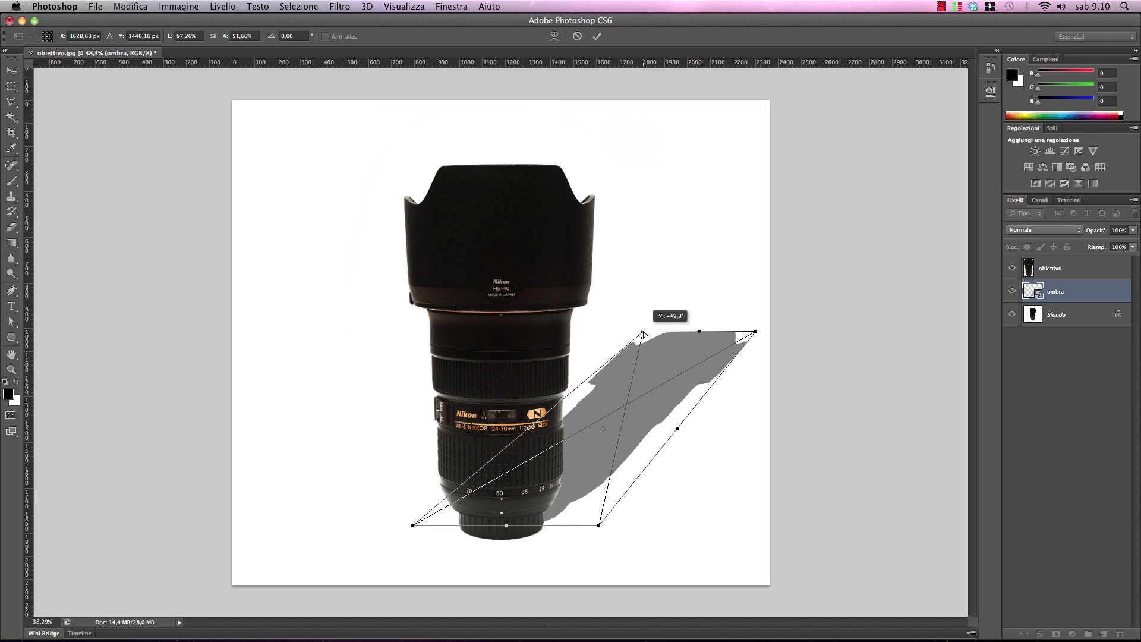
pyautogui.moveTo(756, 333); pyautogui.dragTo(730, 332)
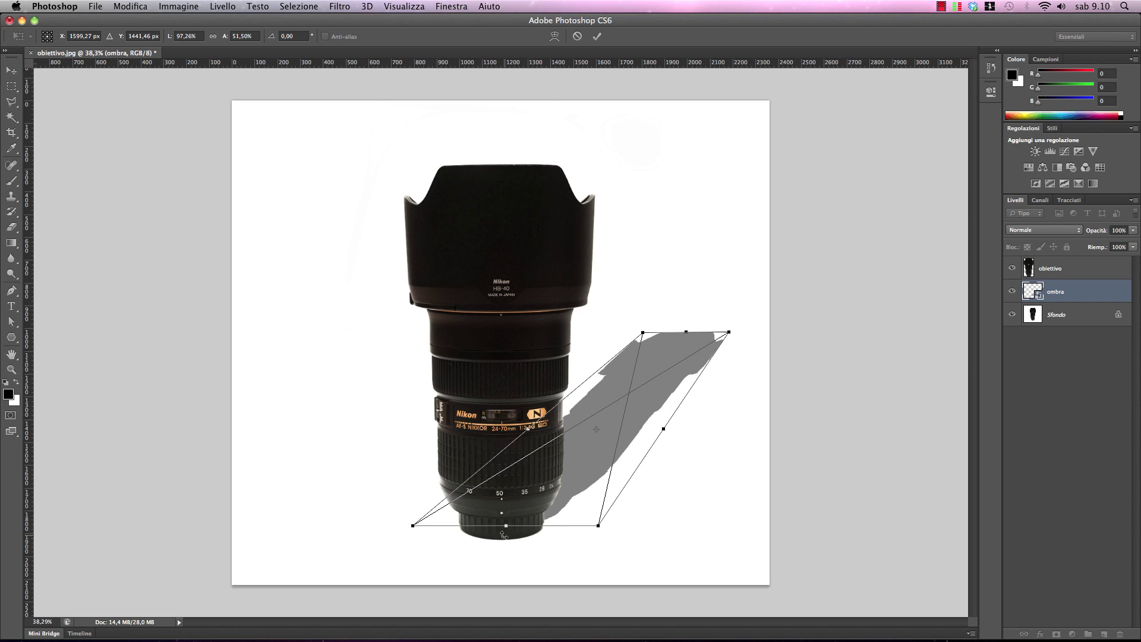
pyautogui.moveTo(506, 526); pyautogui.dragTo(499, 540)
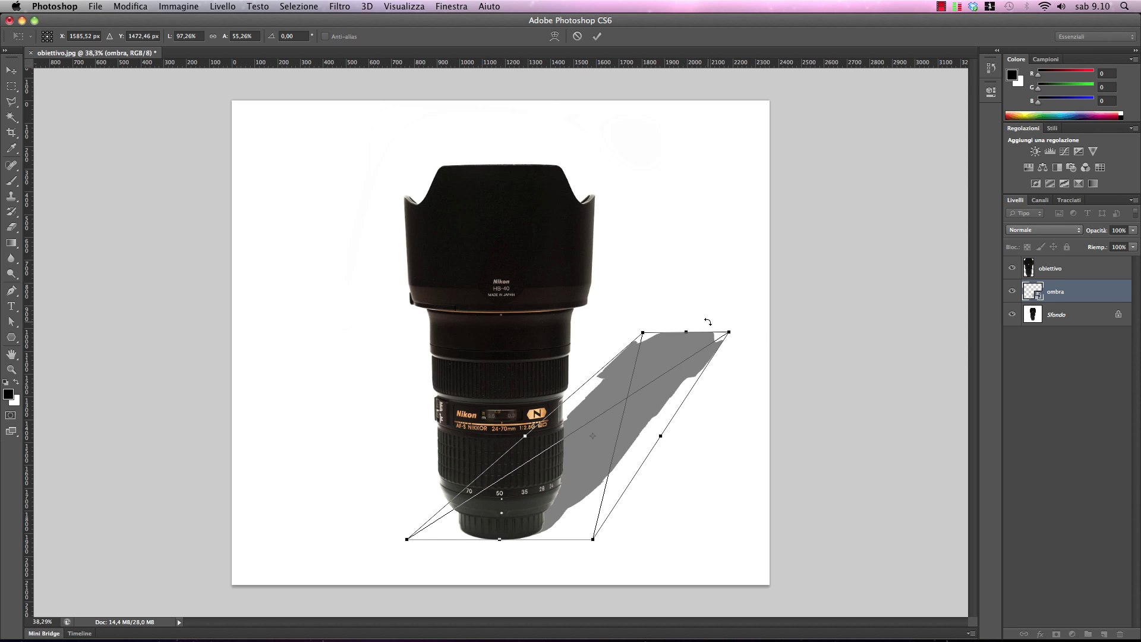
pyautogui.moveTo(685, 332); pyautogui.dragTo(725, 354)
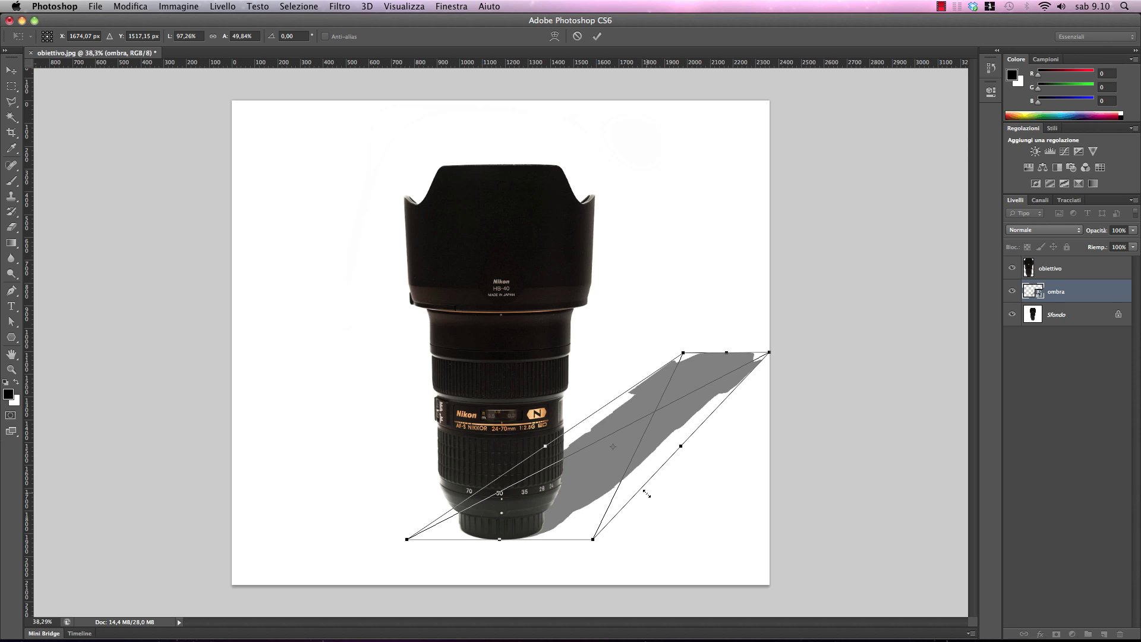
pyautogui.press('Return')
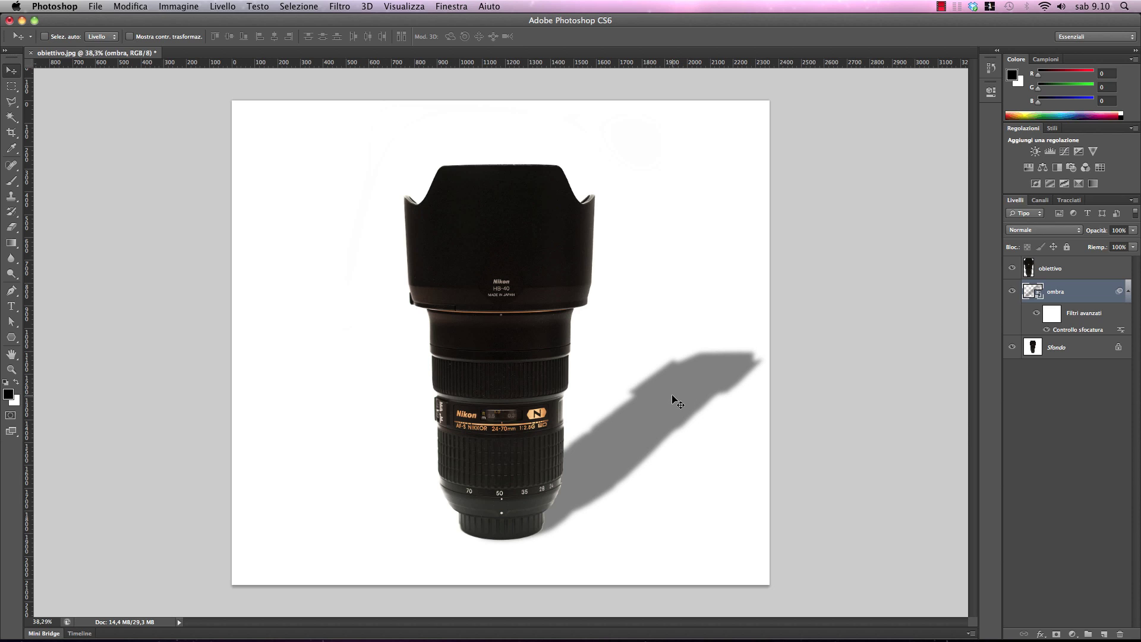
# - Re-transform the ombra shadow, squashing it flat along the ground right of the lens base
pyautogui.hotkey('ctrl', 't')
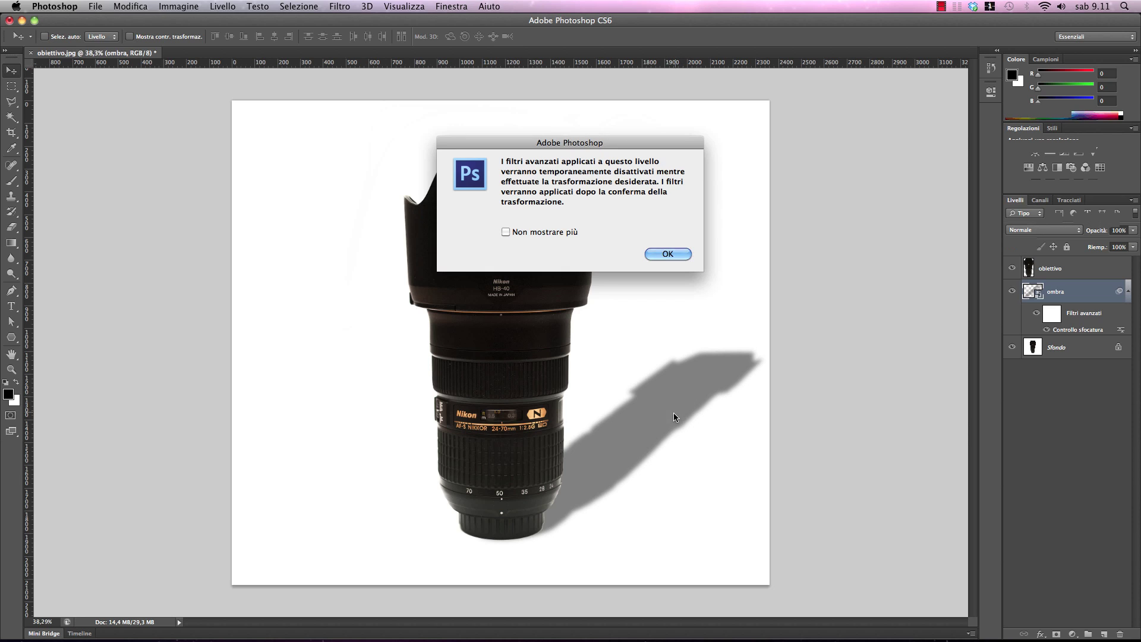
pyautogui.click(668, 254)
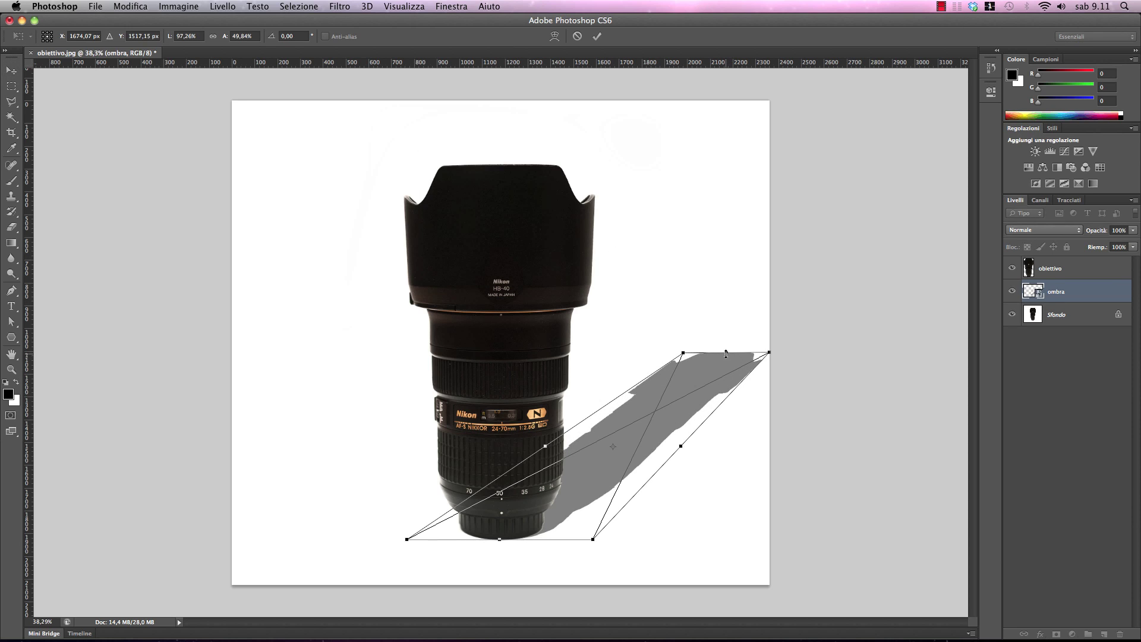
pyautogui.moveTo(726, 353)
pyautogui.mouseDown()
pyautogui.moveTo(633, 463)
pyautogui.moveTo(658, 486)
pyautogui.mouseUp()
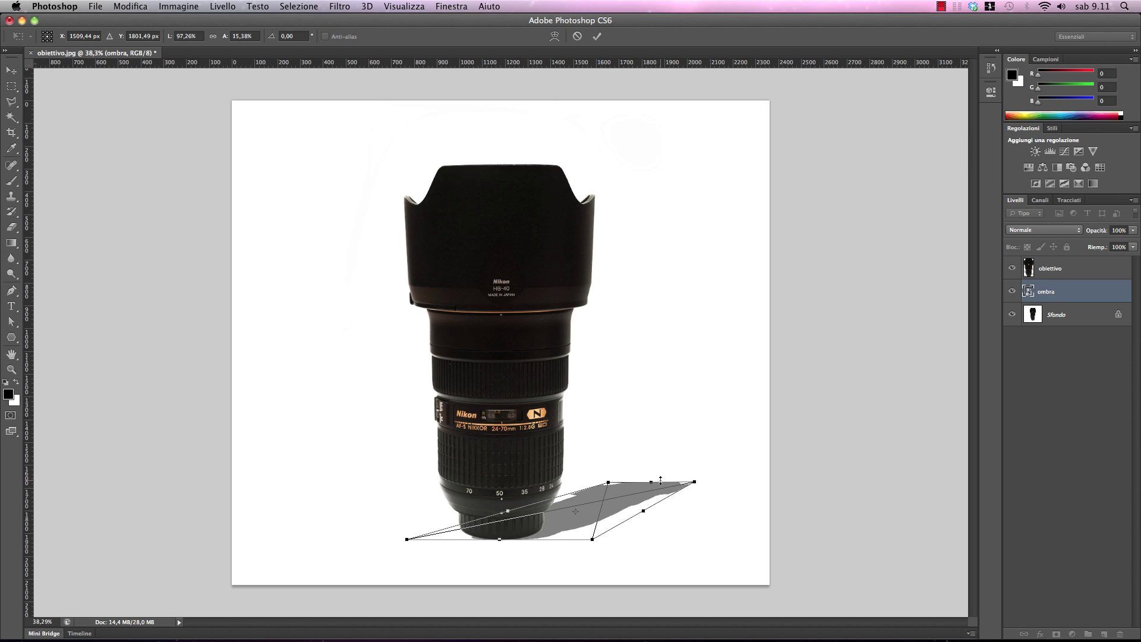
pyautogui.press('Return')
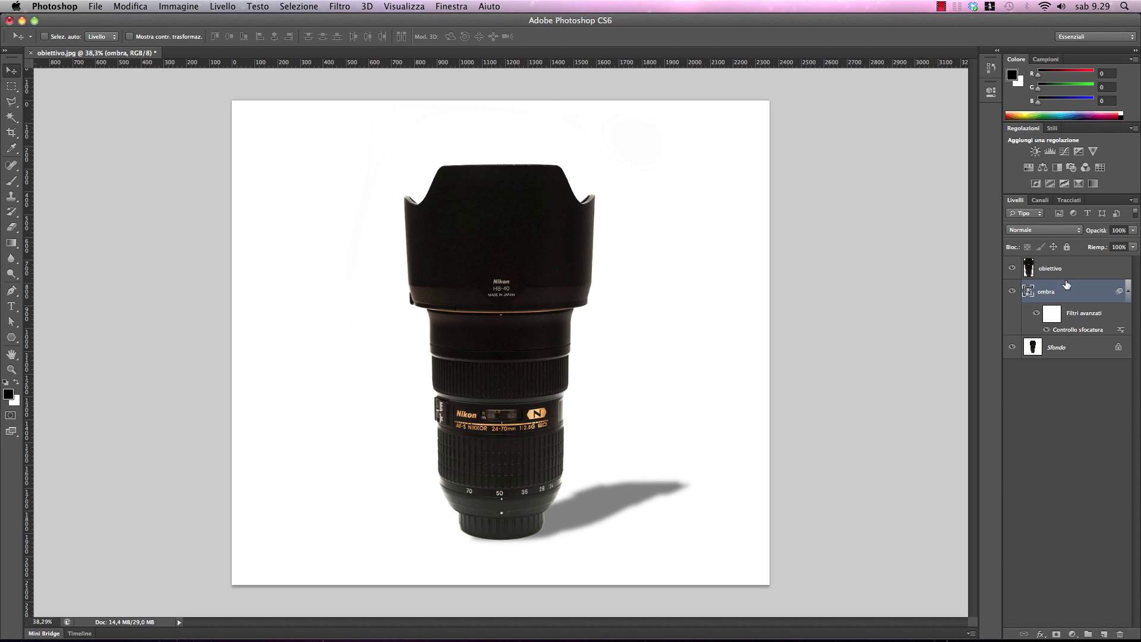
# - Add a layer mask to ombra and draw a black-to-white gradient fading the shadow's far end
pyautogui.click(1056, 633)
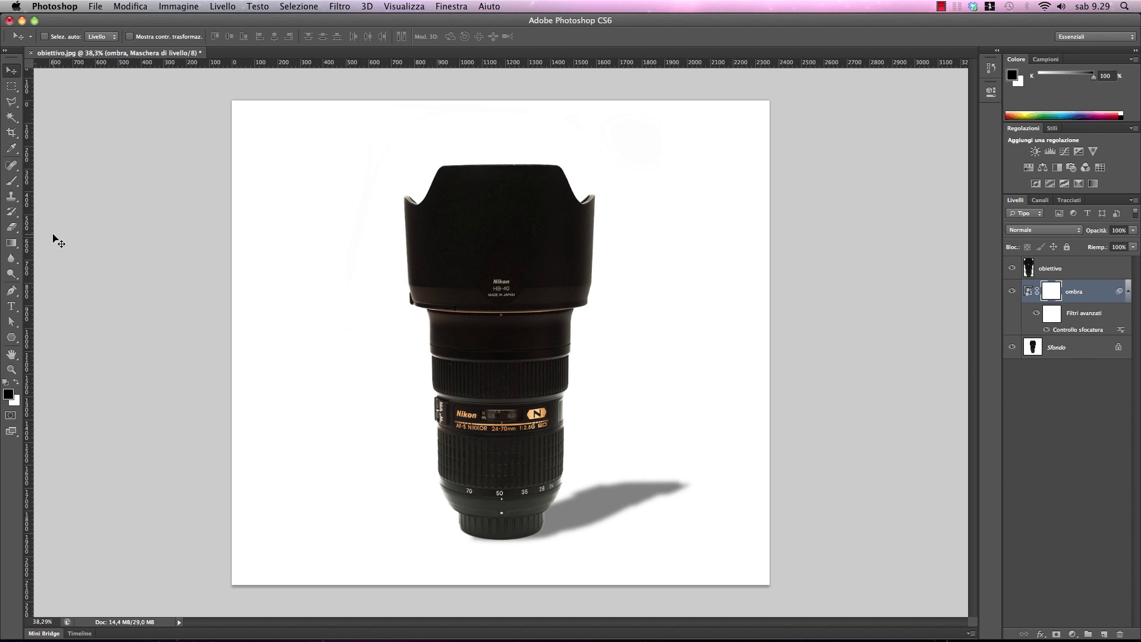
pyautogui.click(12, 244)
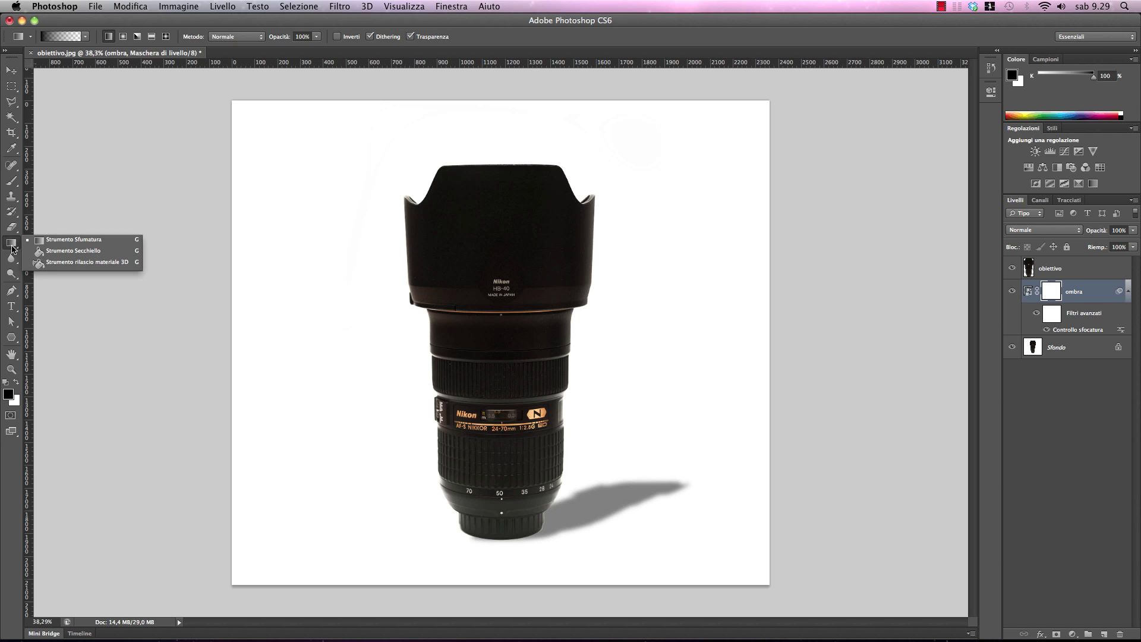
pyautogui.click(9, 244)
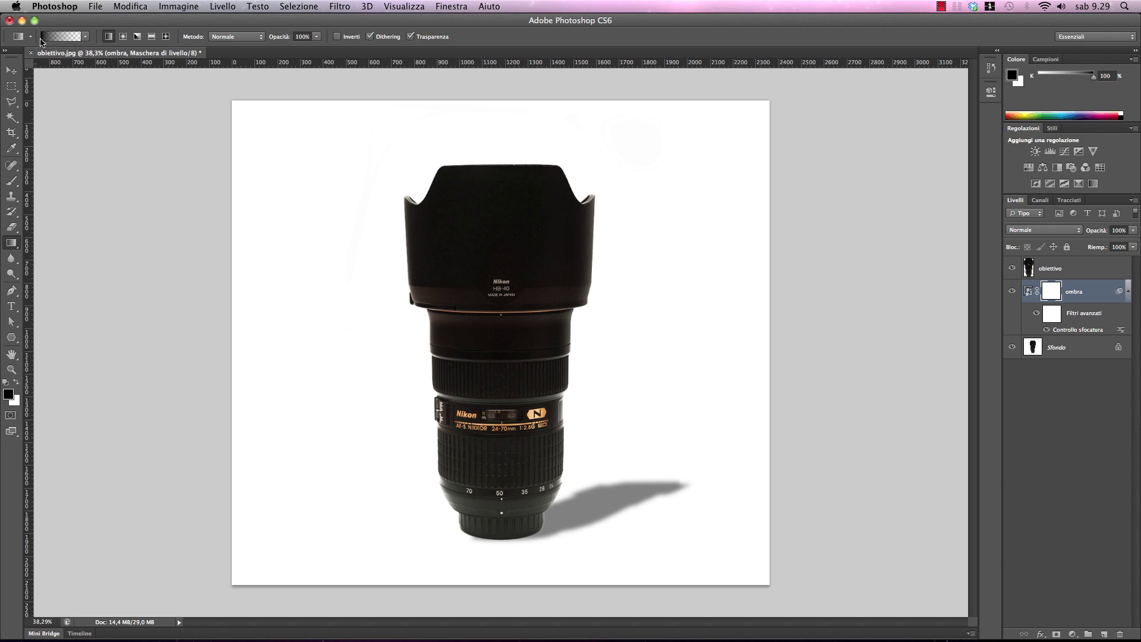
pyautogui.click(86, 40)
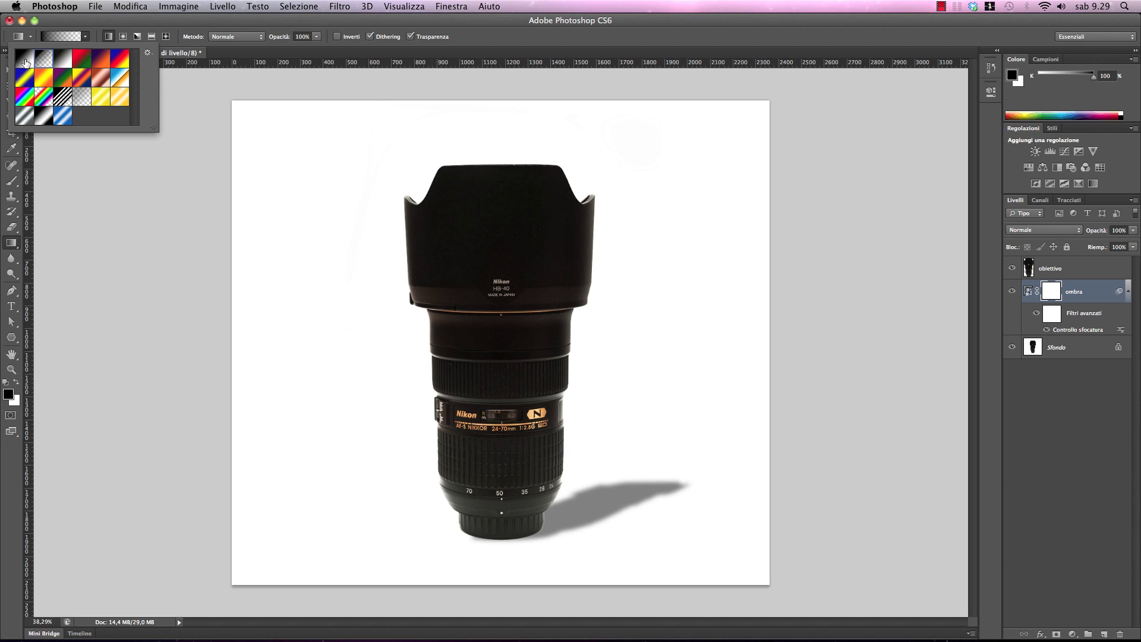
pyautogui.click(56, 40)
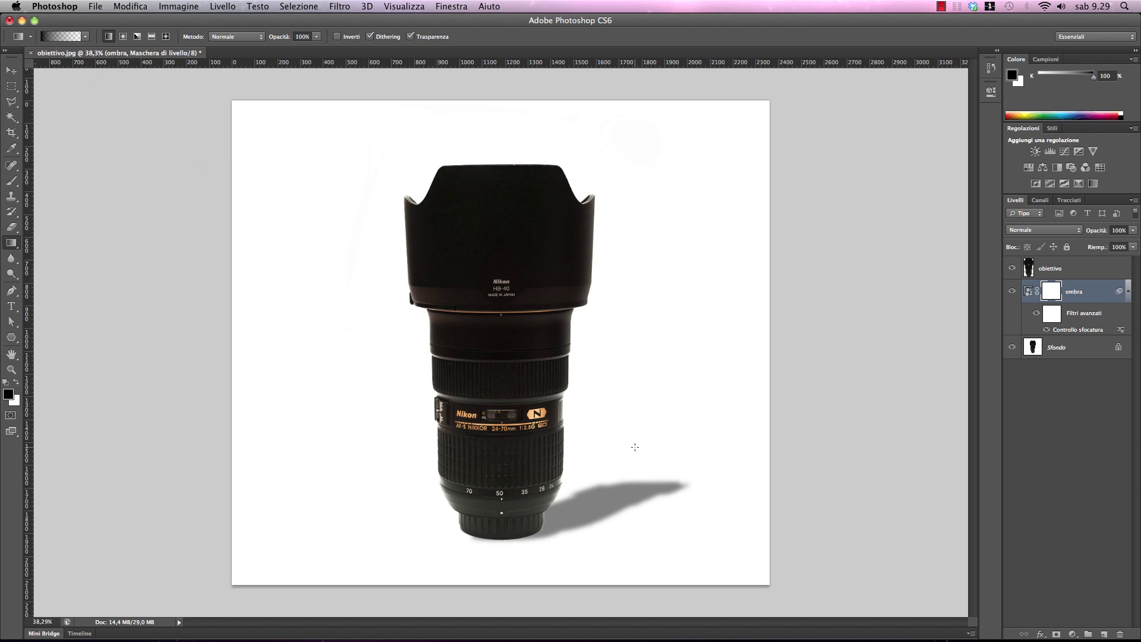
pyautogui.moveTo(605, 503); pyautogui.dragTo(568, 515)
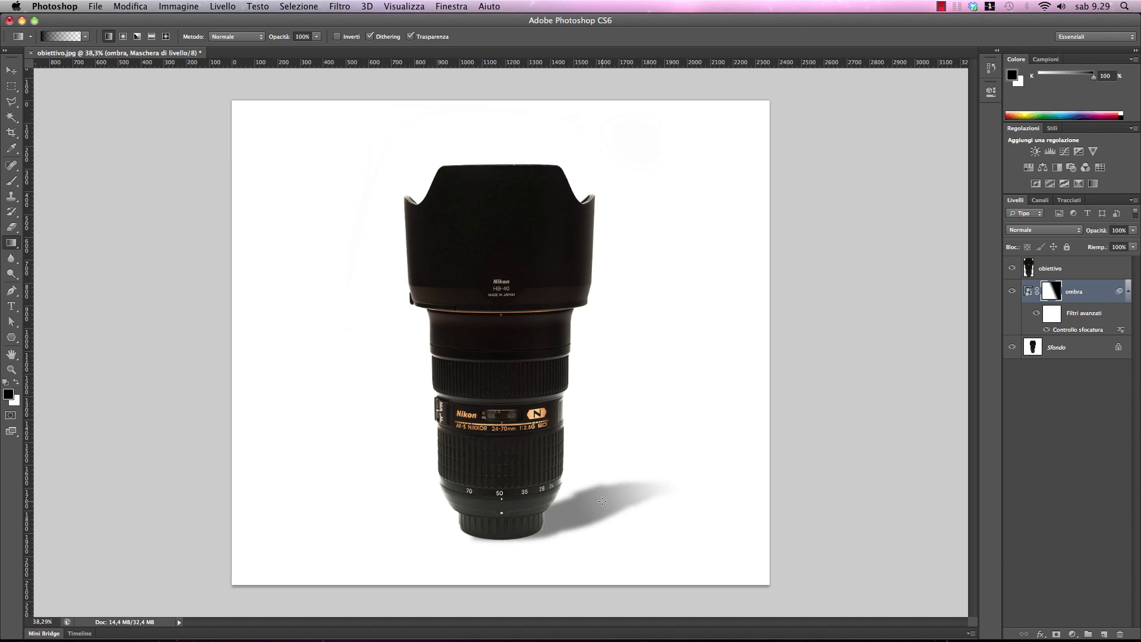